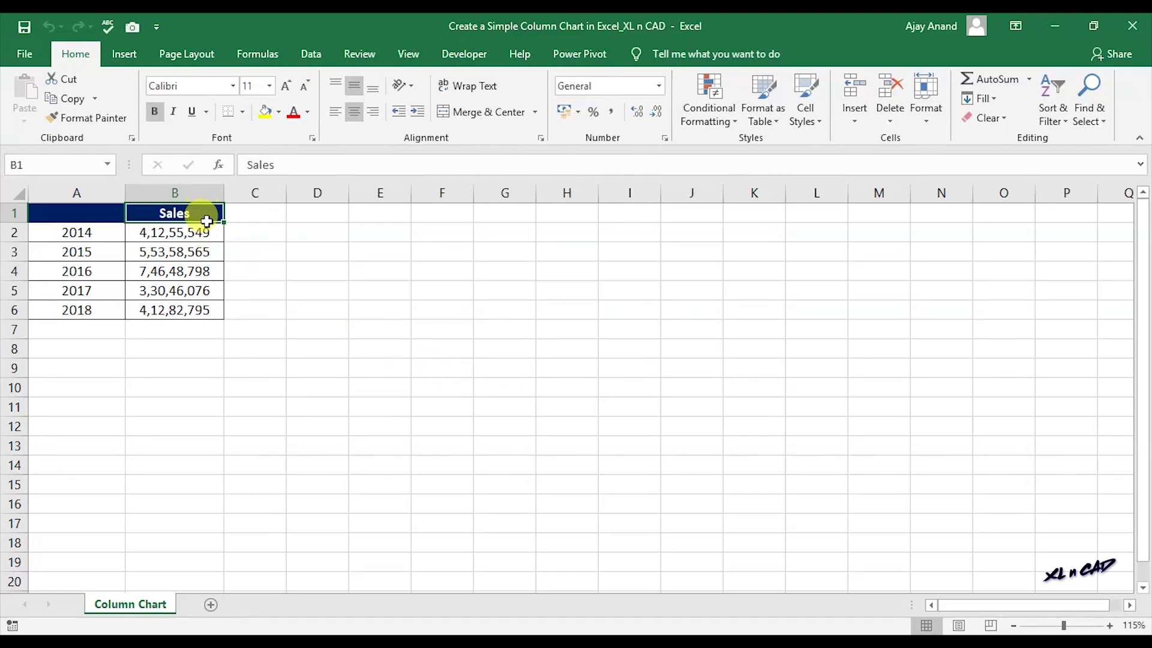
# Select B1:B6, then A2:A6, and finally the whole years-and-Sales table A1:B6.
pyautogui.moveTo(203, 212); pyautogui.dragTo(200, 306)
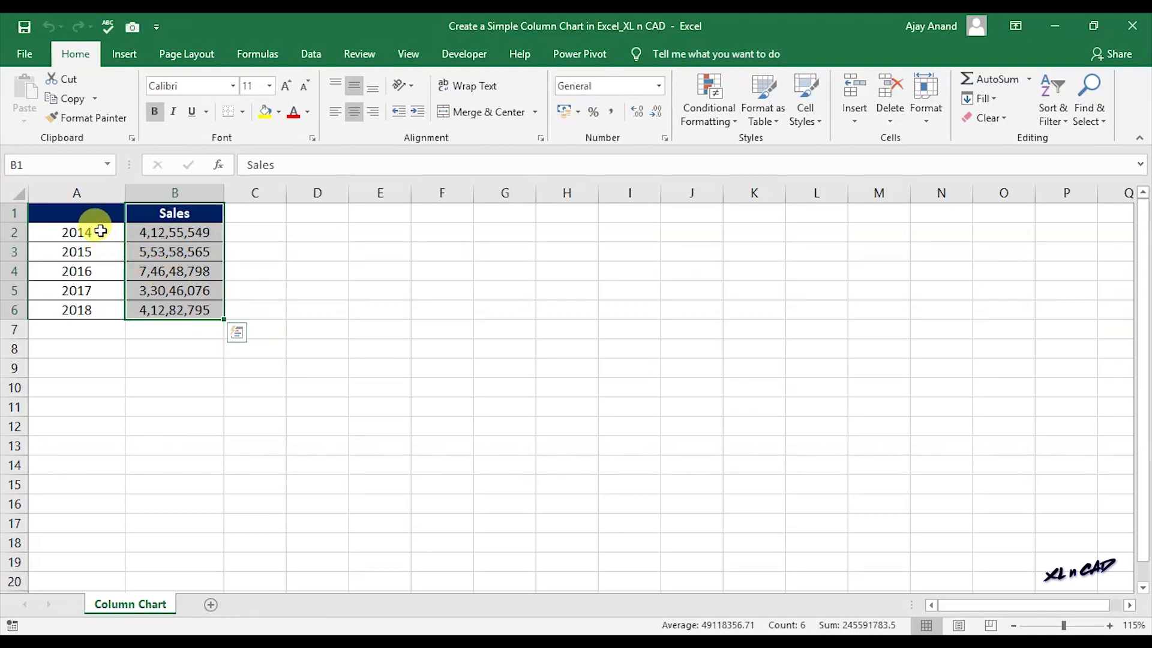
pyautogui.moveTo(96, 233); pyautogui.dragTo(107, 306)
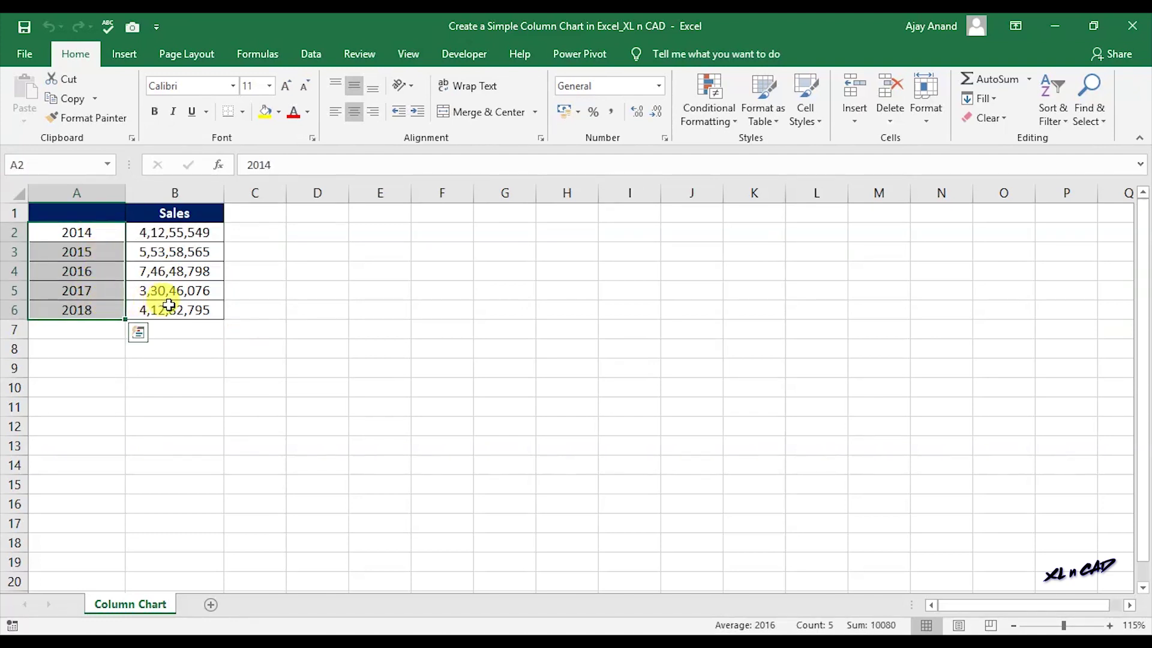
pyautogui.moveTo(87, 211); pyautogui.dragTo(141, 307)
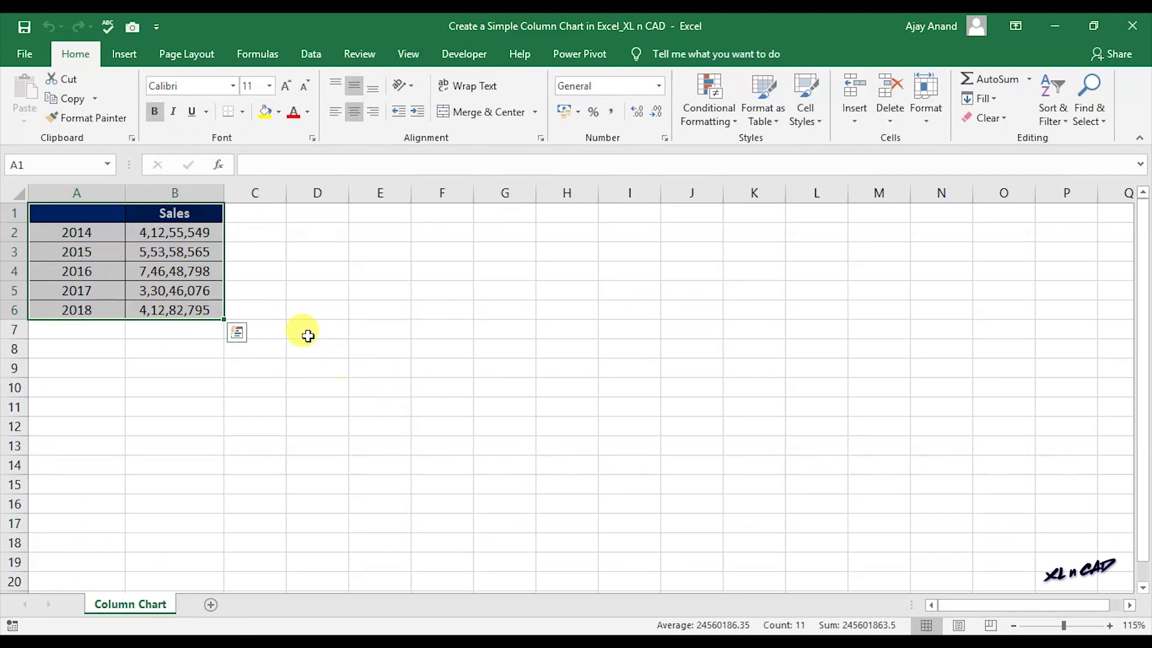
# Insert a clustered column chart of the yearly Sales data.
pyautogui.click(126, 56)
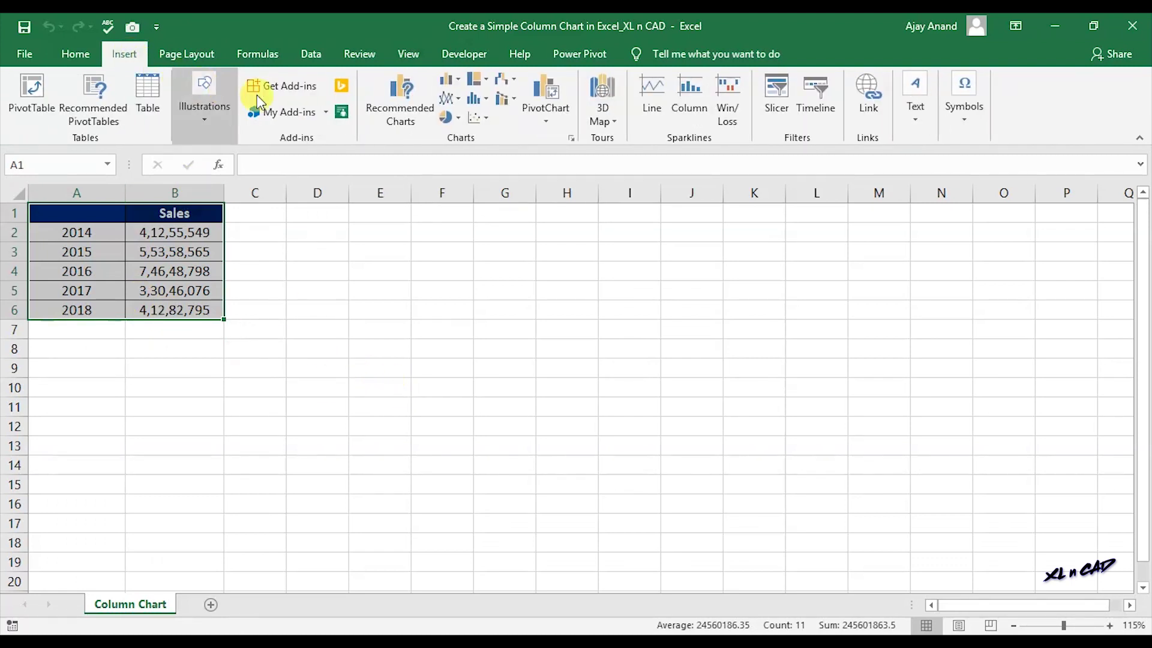
pyautogui.click(454, 79)
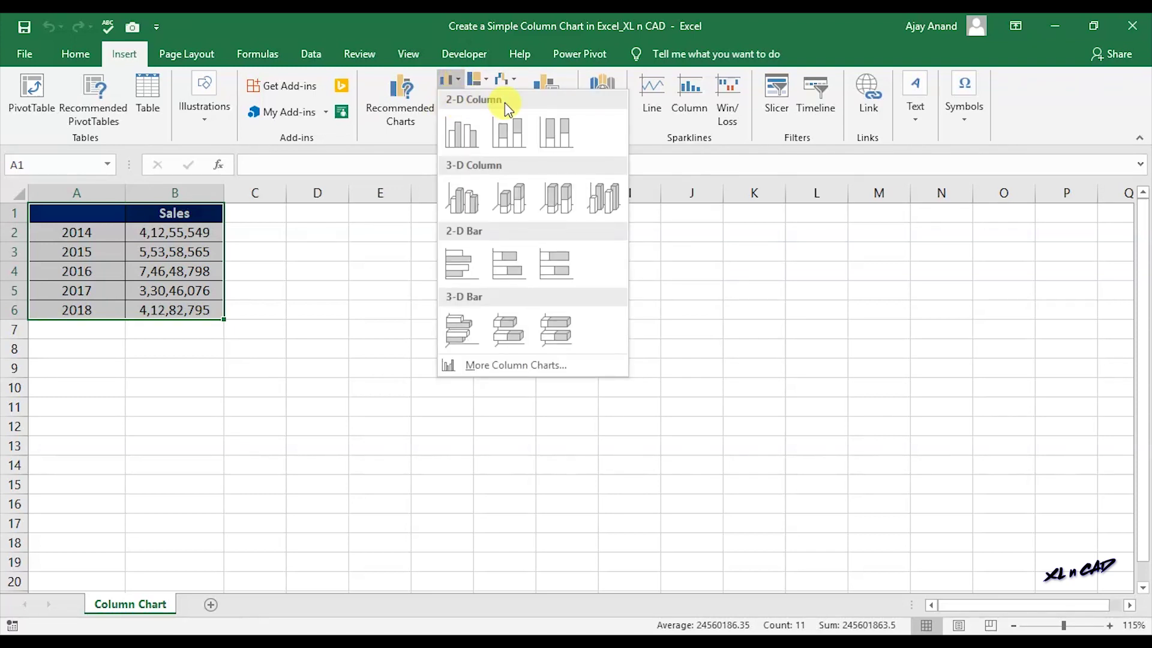
pyautogui.click(474, 127)
# Move the chart up beside the data table and enlarge it by its corner.
pyautogui.moveTo(430, 287); pyautogui.dragTo(333, 231)
pyautogui.moveTo(722, 490); pyautogui.dragTo(819, 554)
pyautogui.click(976, 448)
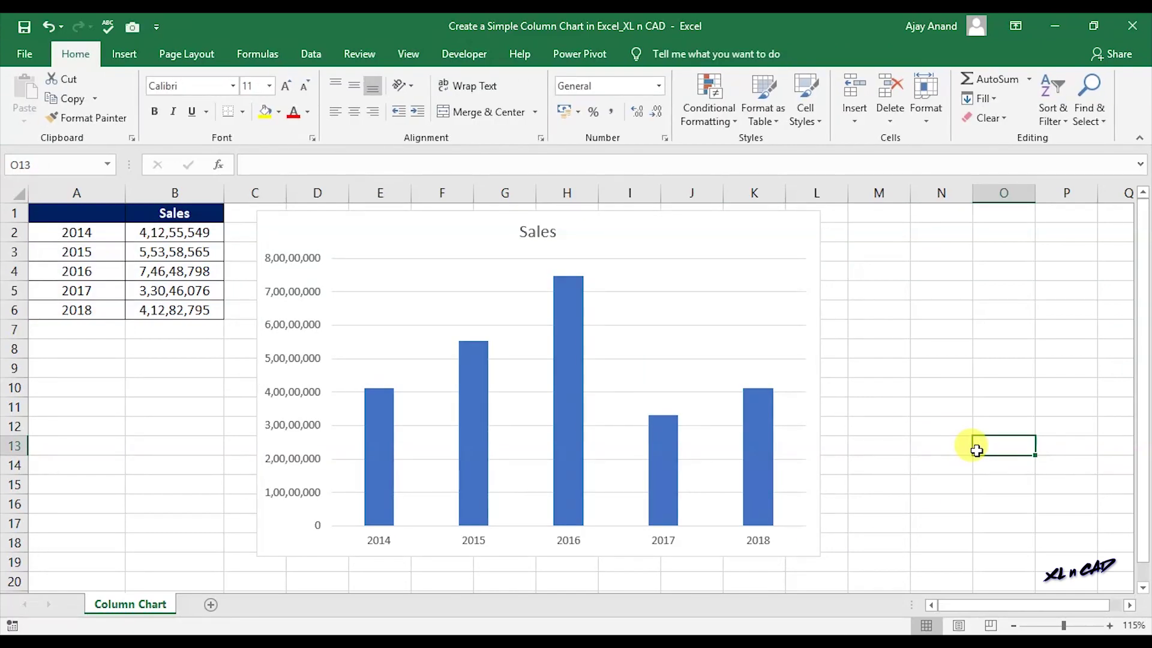
# Delete the embedded chart, build a Chart1 sheet from A1:B6 with F11, and return.
pyautogui.click(781, 226)
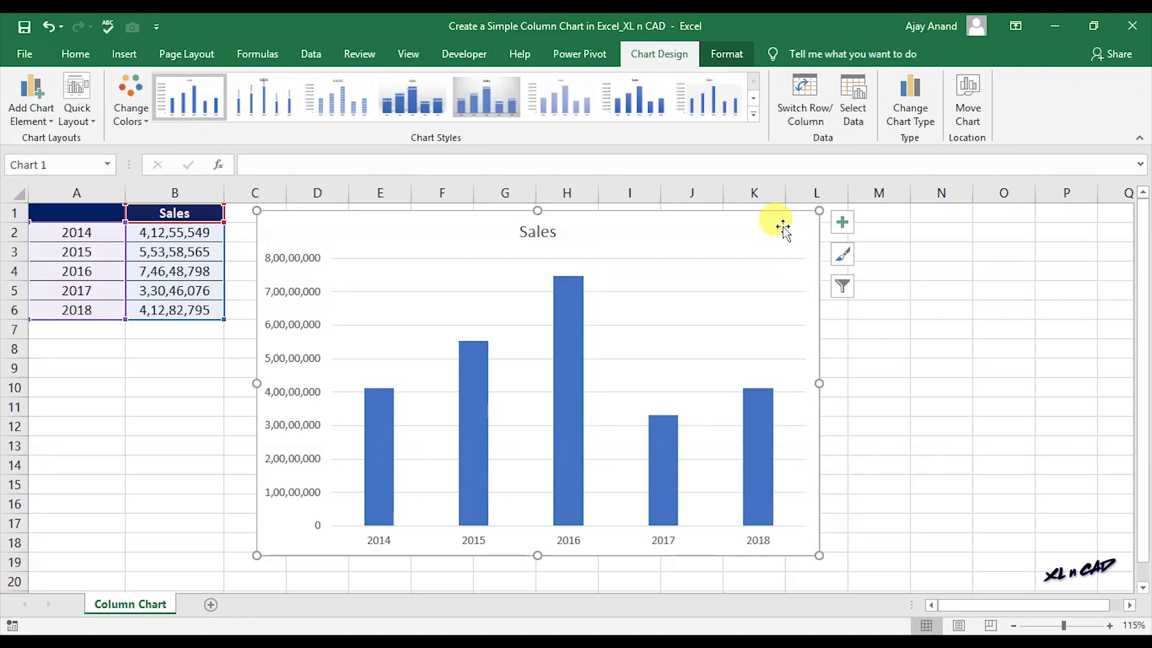
pyautogui.press('Delete')
pyautogui.moveTo(90, 214)
pyautogui.mouseDown()
pyautogui.moveTo(175, 292)
pyautogui.moveTo(244, 330)
pyautogui.mouseUp()
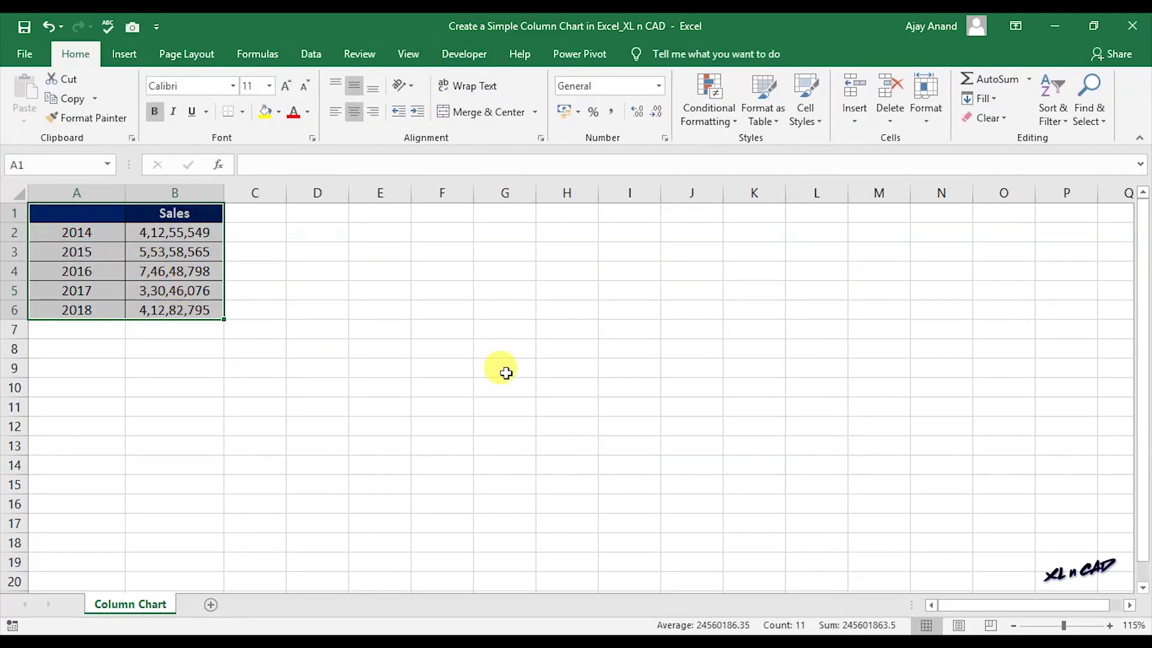
pyautogui.press('F11')
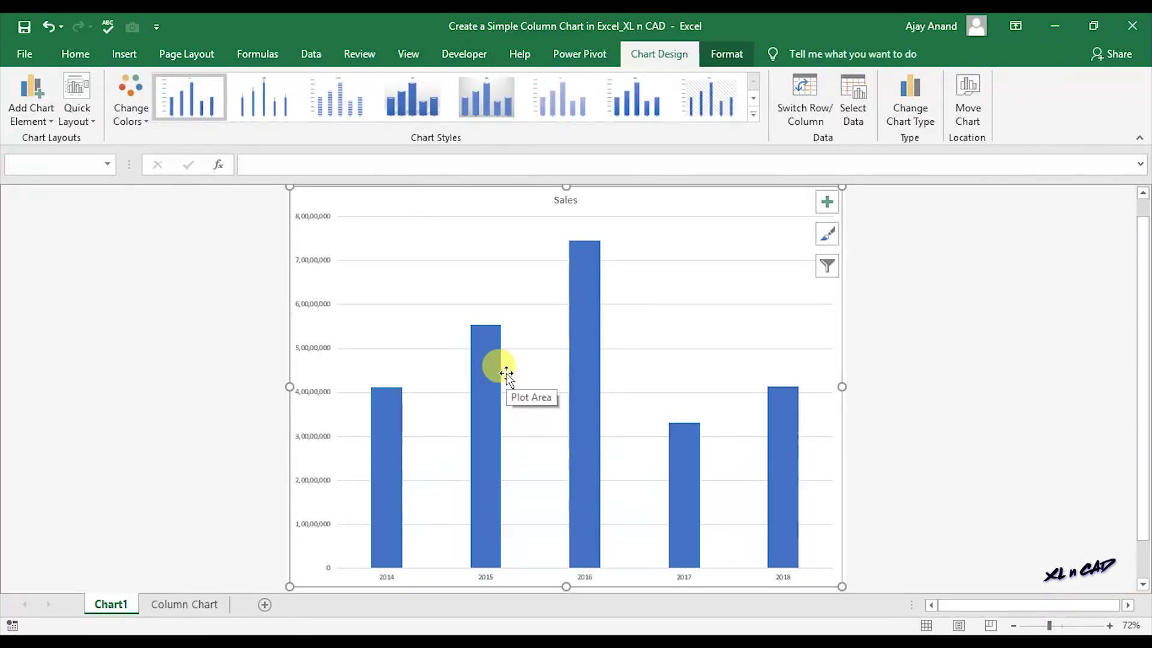
pyautogui.click(162, 603)
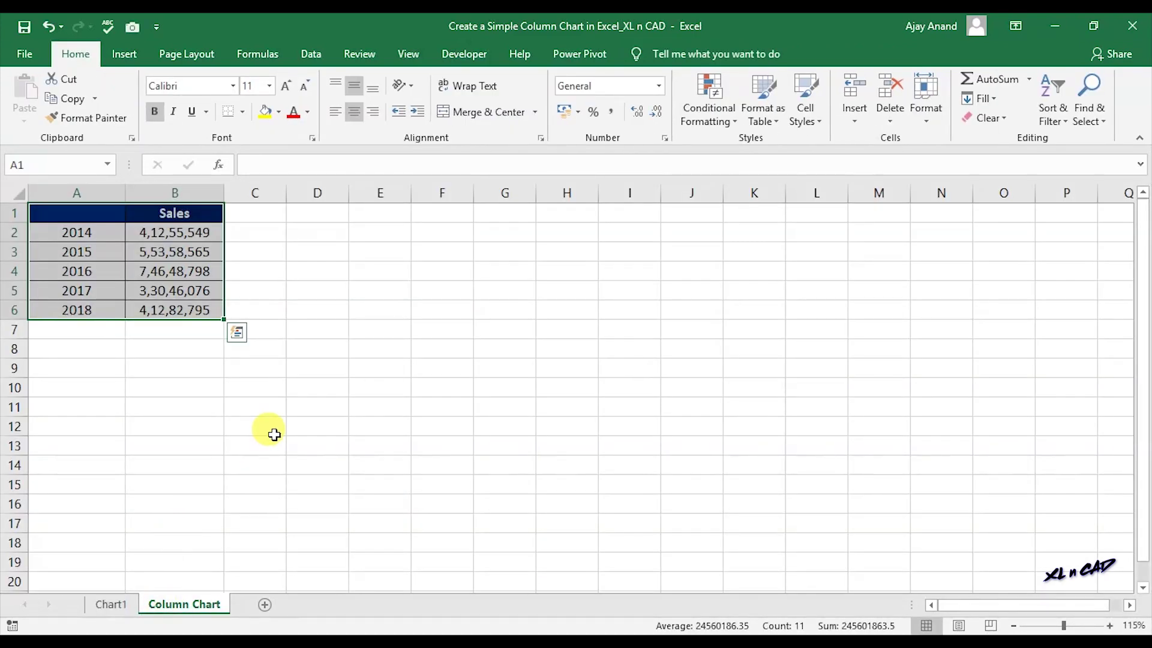
# Insert a default column chart of A1:B6 on the data sheet with Alt+F1.
pyautogui.click(277, 434)
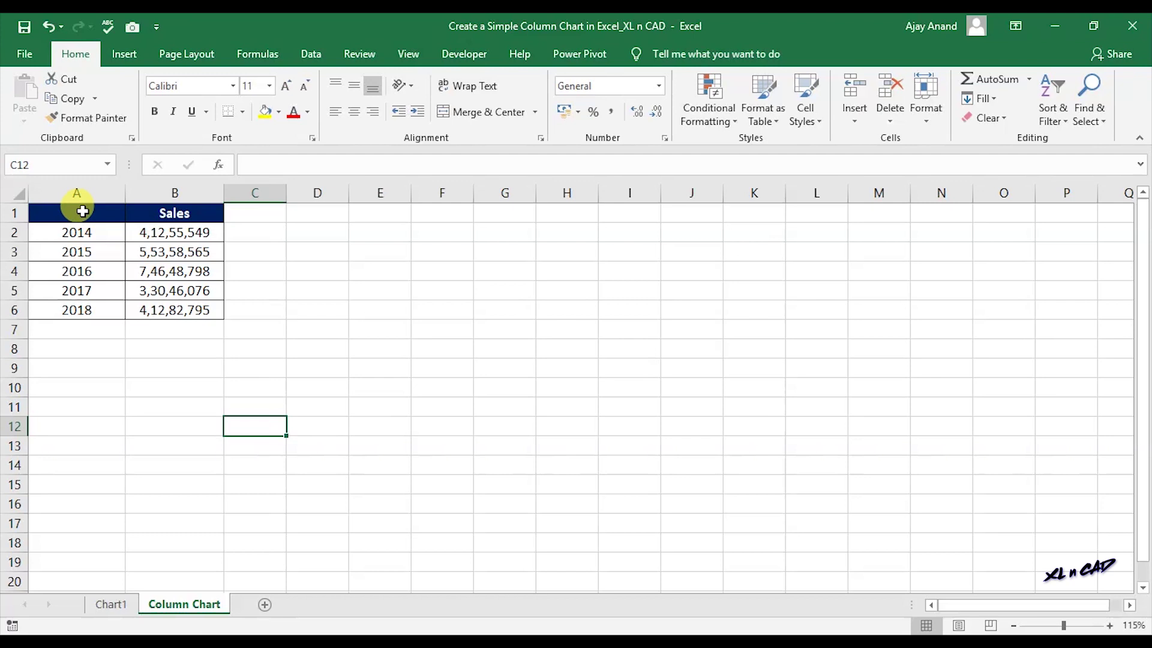
pyautogui.moveTo(78, 211); pyautogui.dragTo(178, 309)
pyautogui.hotkey('alt', 'F1')
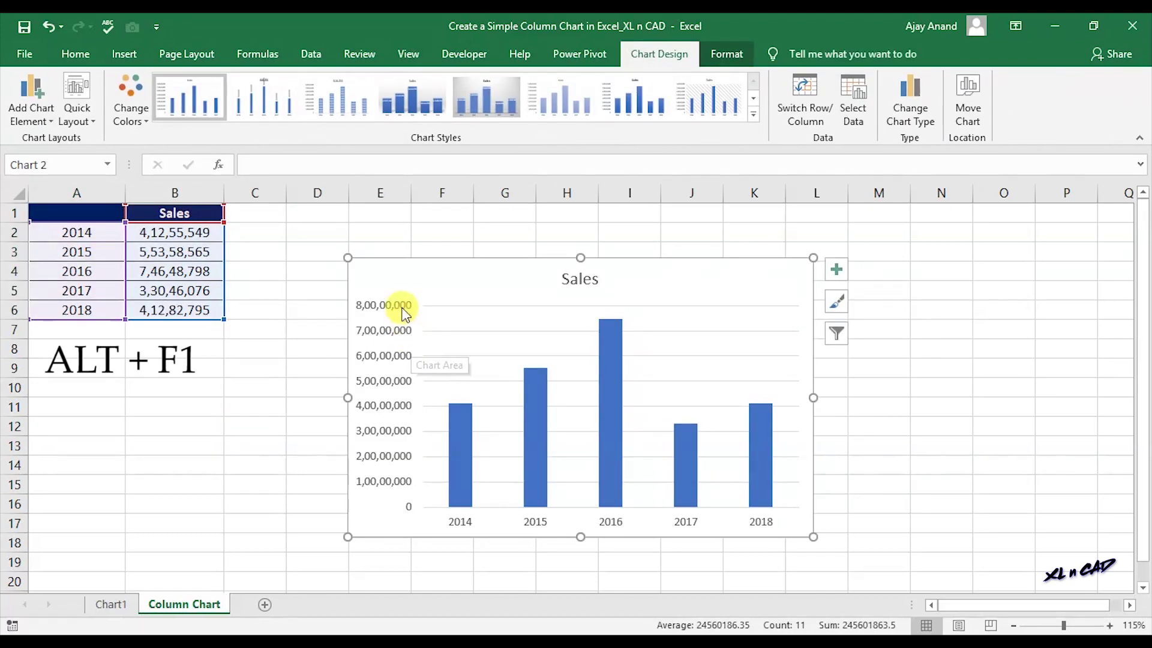
# Move the new chart beside the table and enlarge it to about row 18.
pyautogui.moveTo(391, 273); pyautogui.dragTo(300, 219)
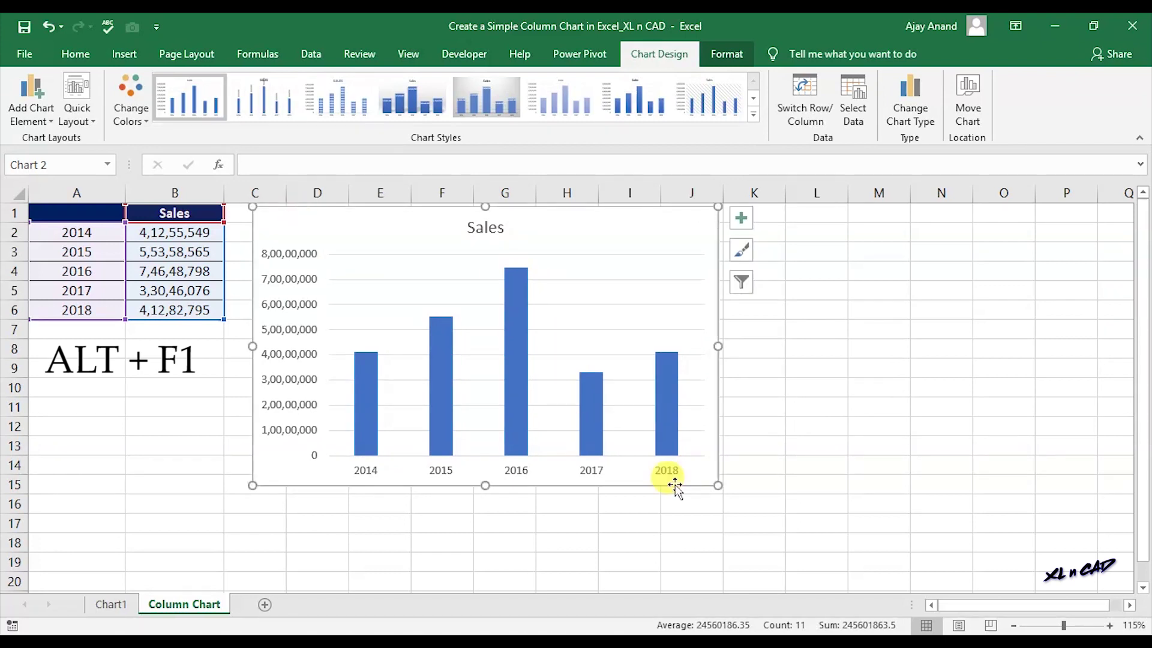
pyautogui.moveTo(717, 485); pyautogui.dragTo(810, 547)
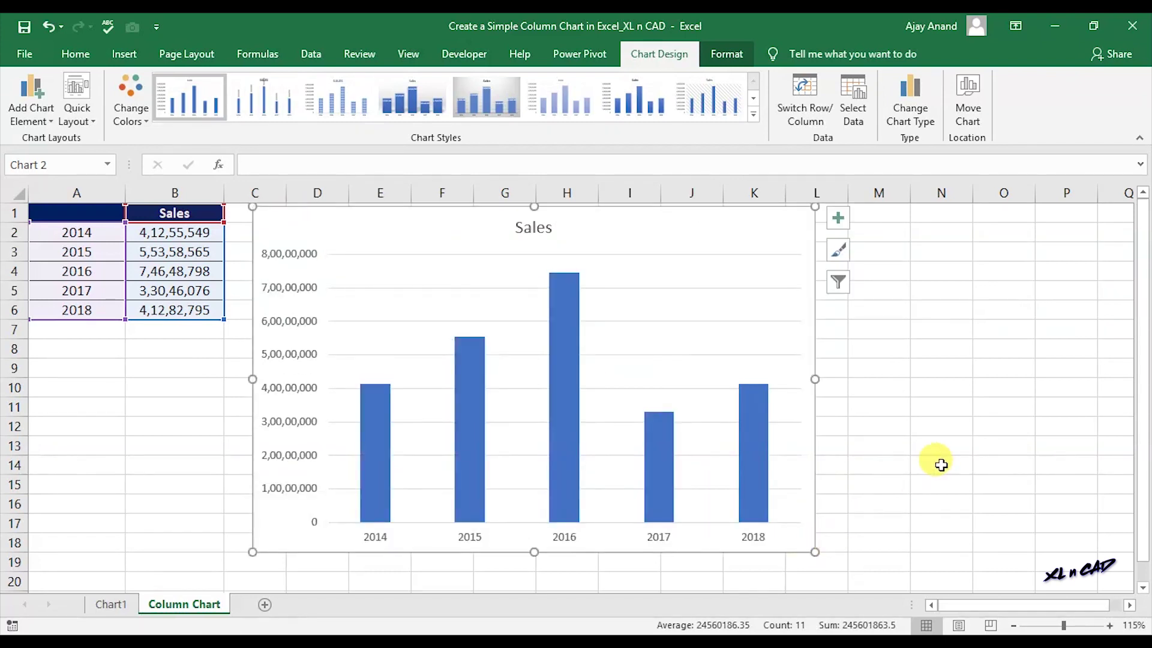
pyautogui.click(940, 465)
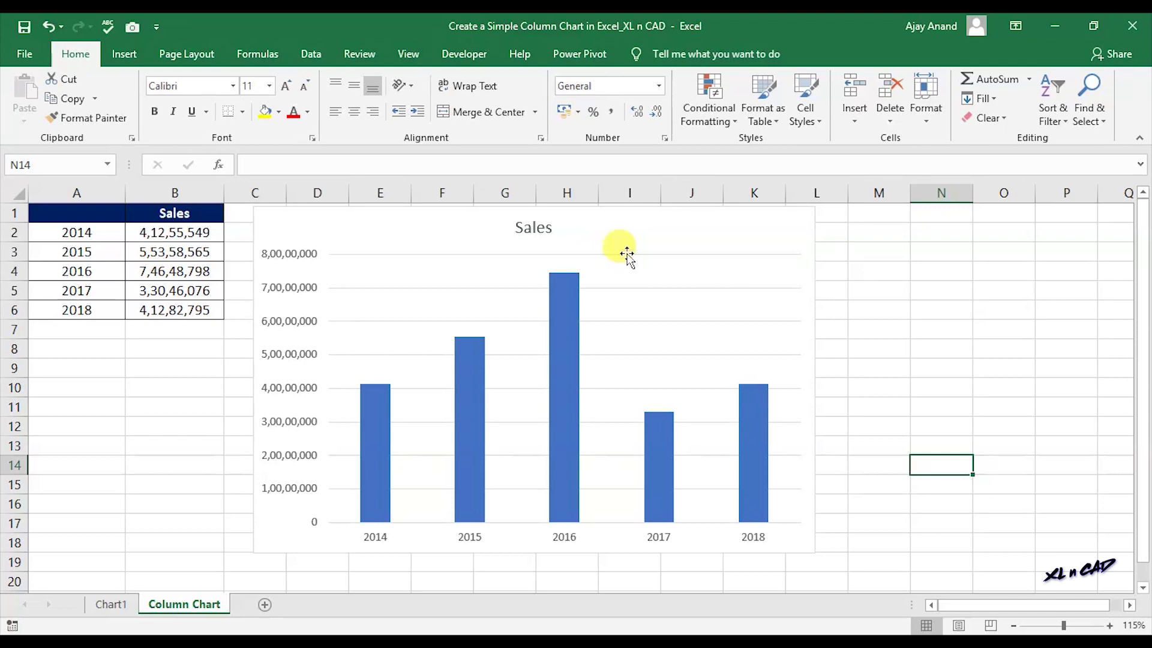
# Turn on Data Labels so each Sales column shows its value above it.
pyautogui.click(655, 234)
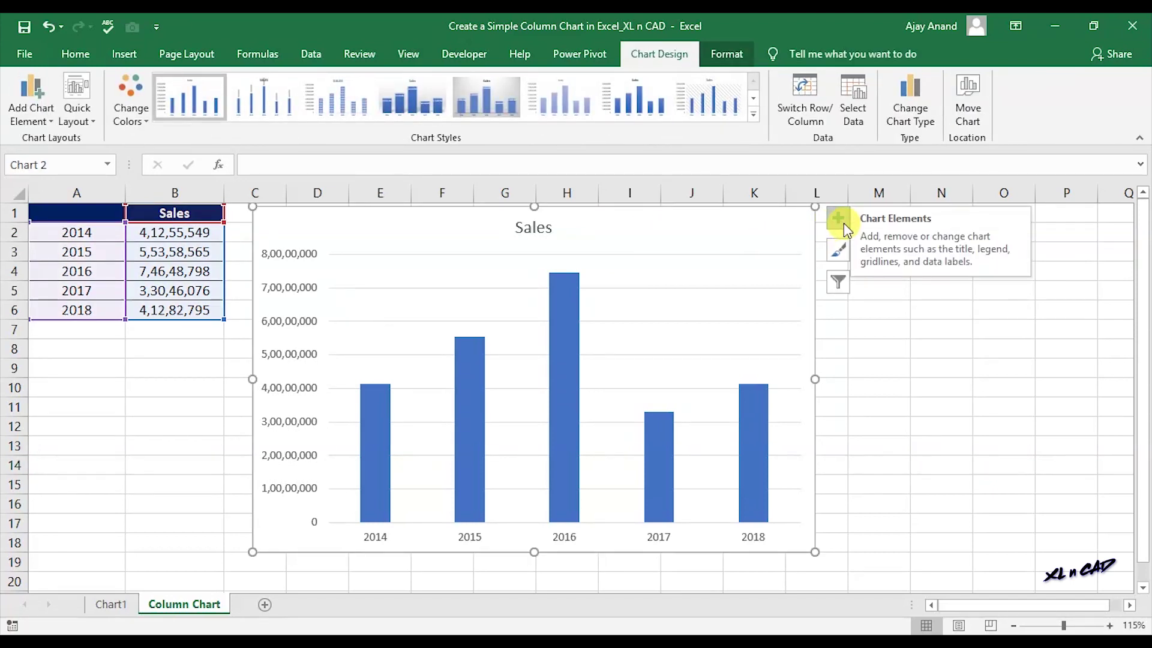
pyautogui.click(844, 222)
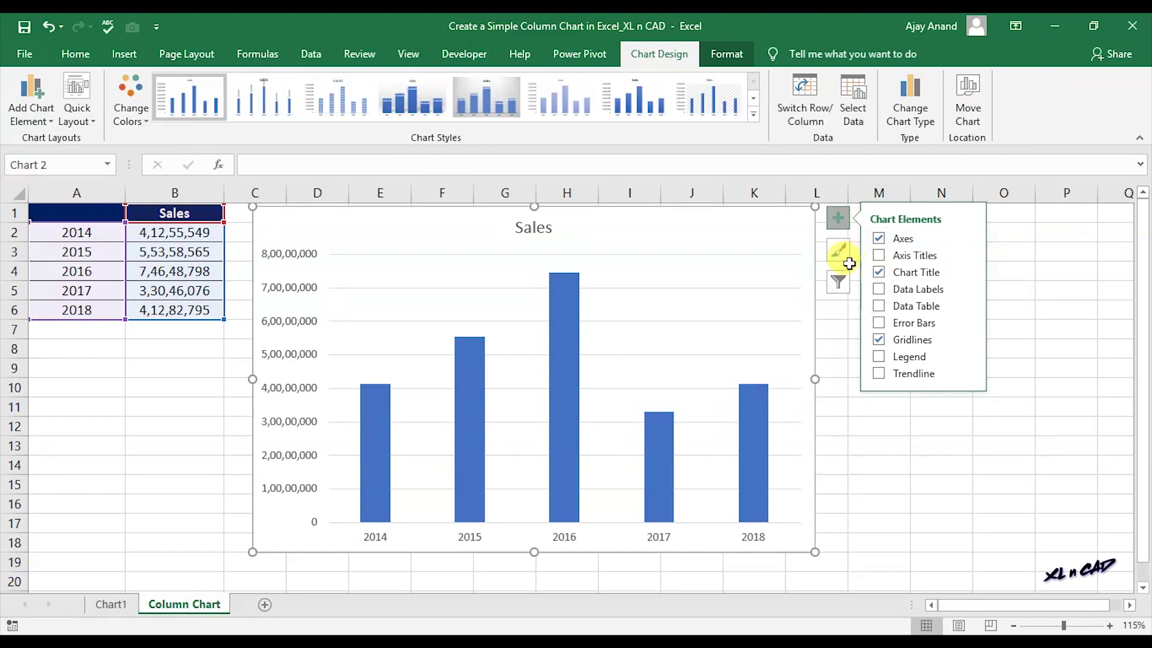
pyautogui.click(879, 289)
pyautogui.click(898, 465)
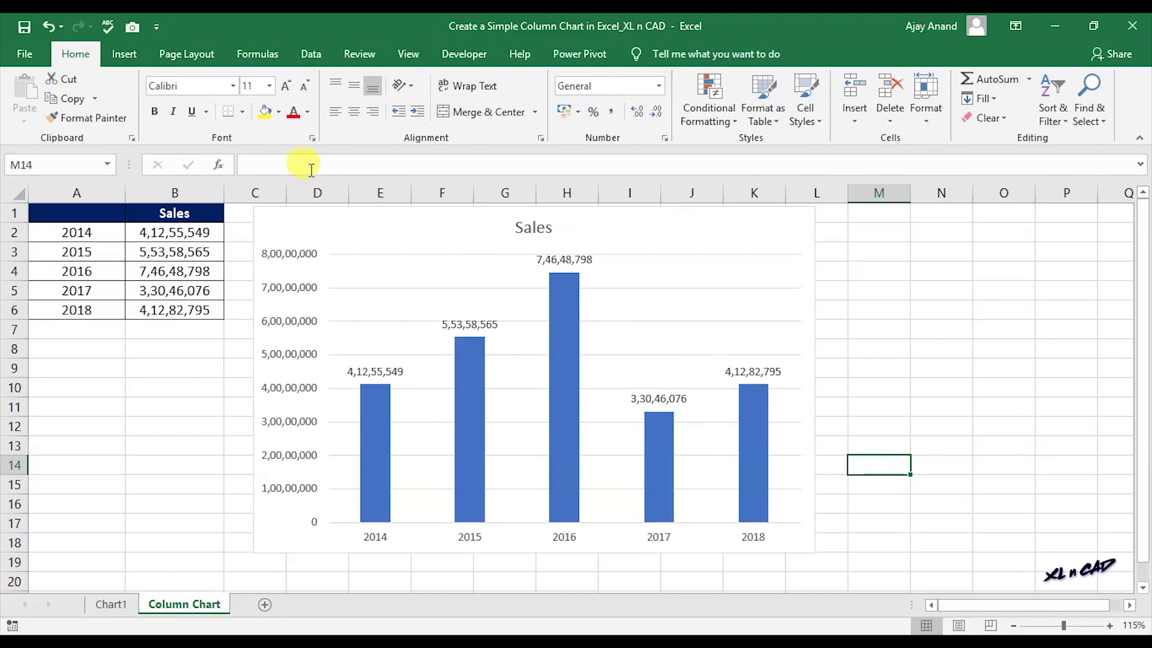
# Make the vertical axis numbers bold, italic, slightly larger and green.
pyautogui.click(293, 326)
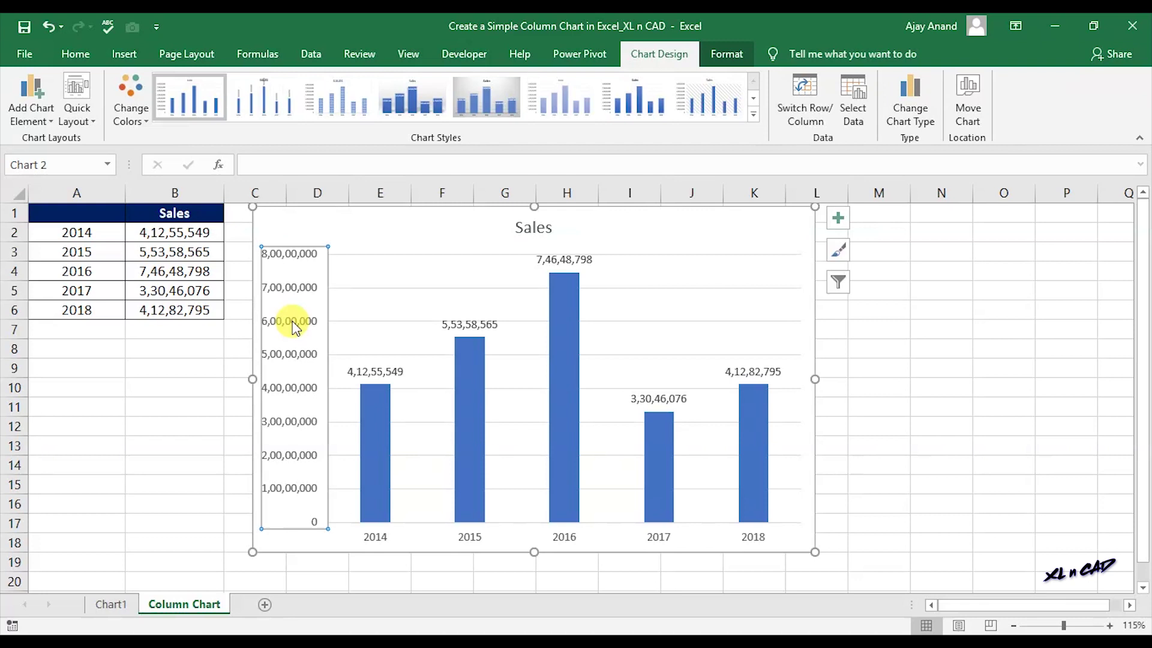
pyautogui.click(74, 55)
pyautogui.click(155, 111)
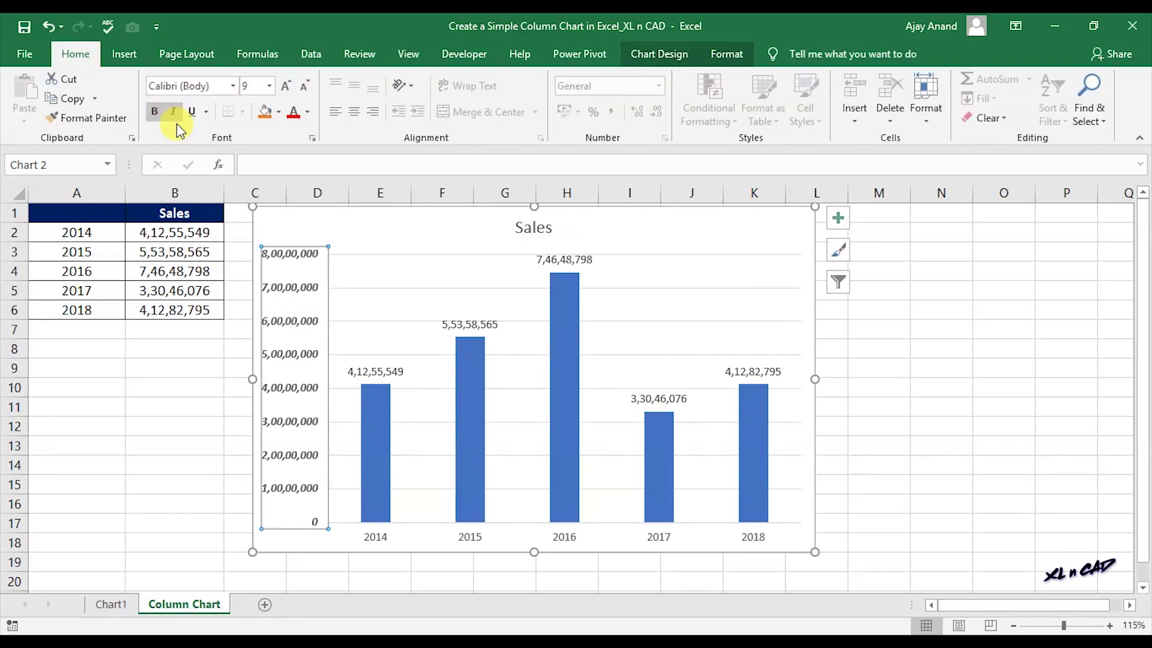
pyautogui.click(291, 89)
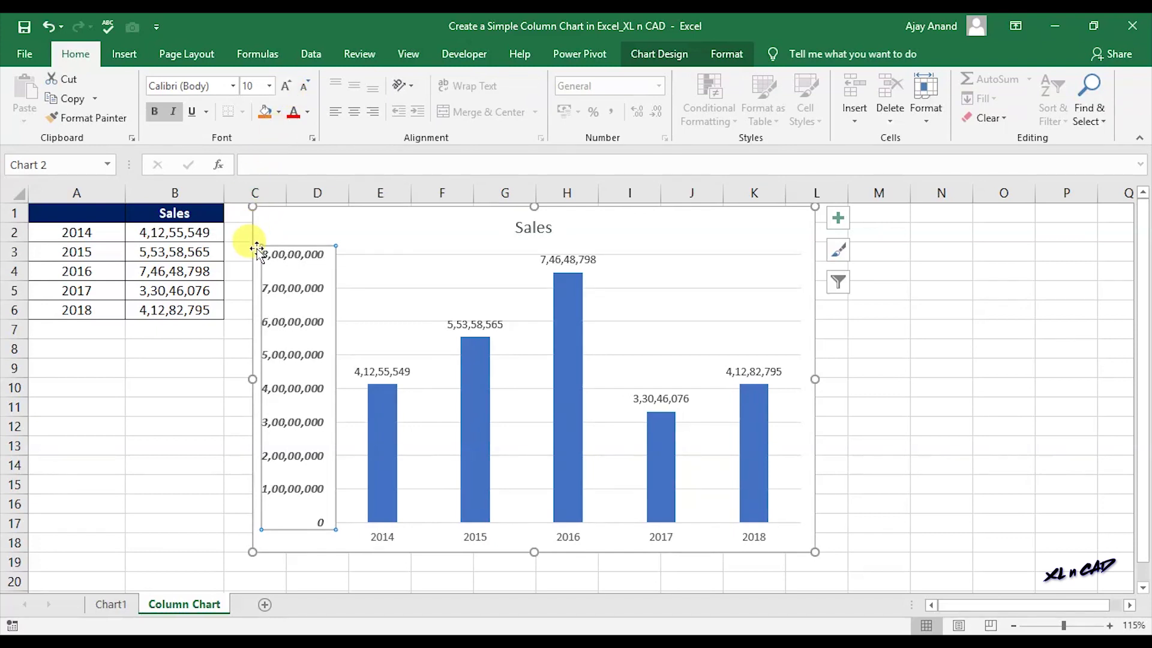
pyautogui.click(308, 111)
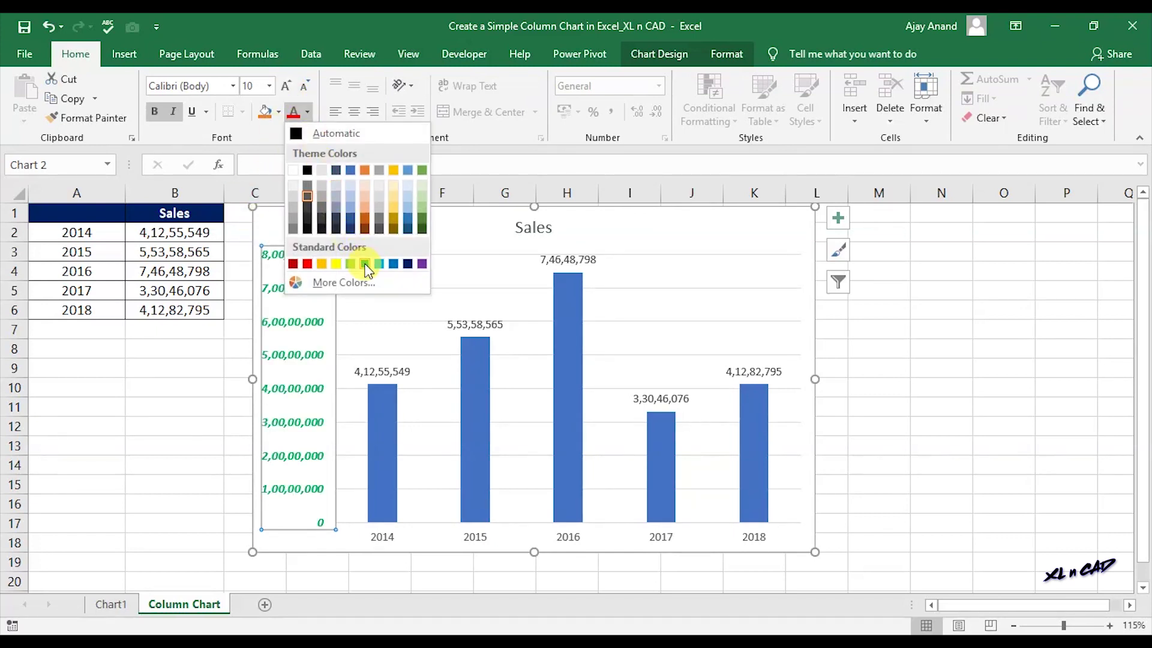
pyautogui.click(365, 263)
pyautogui.click(159, 366)
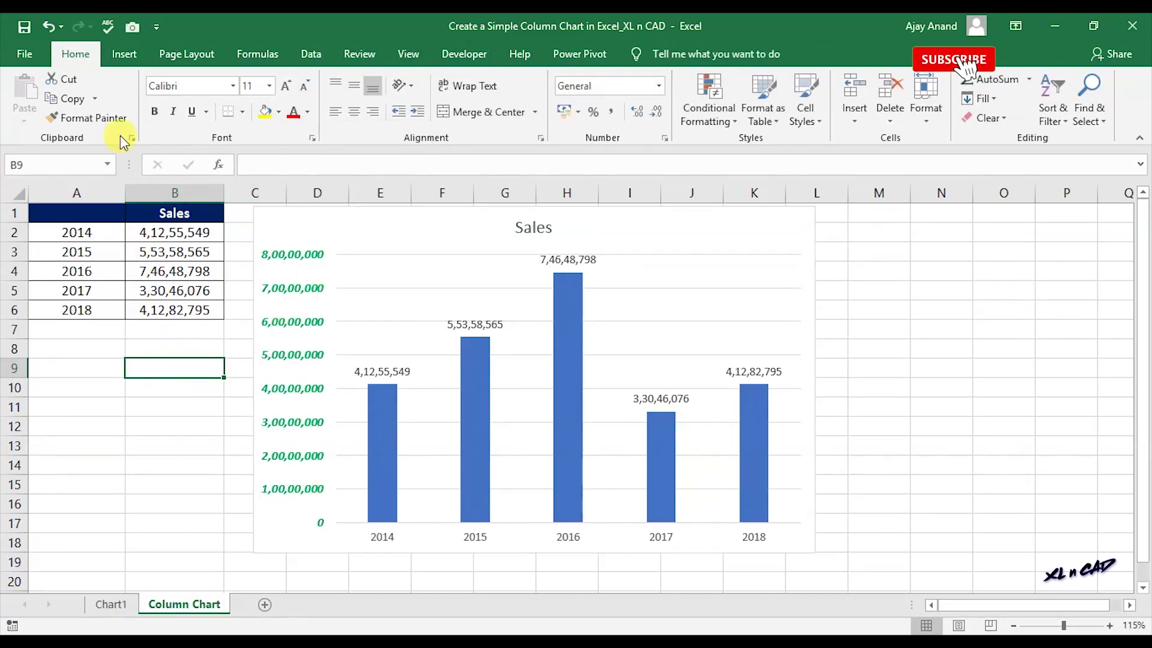
# Copy the vertical axis formatting onto the year labels with Format Painter.
pyautogui.click(116, 118)
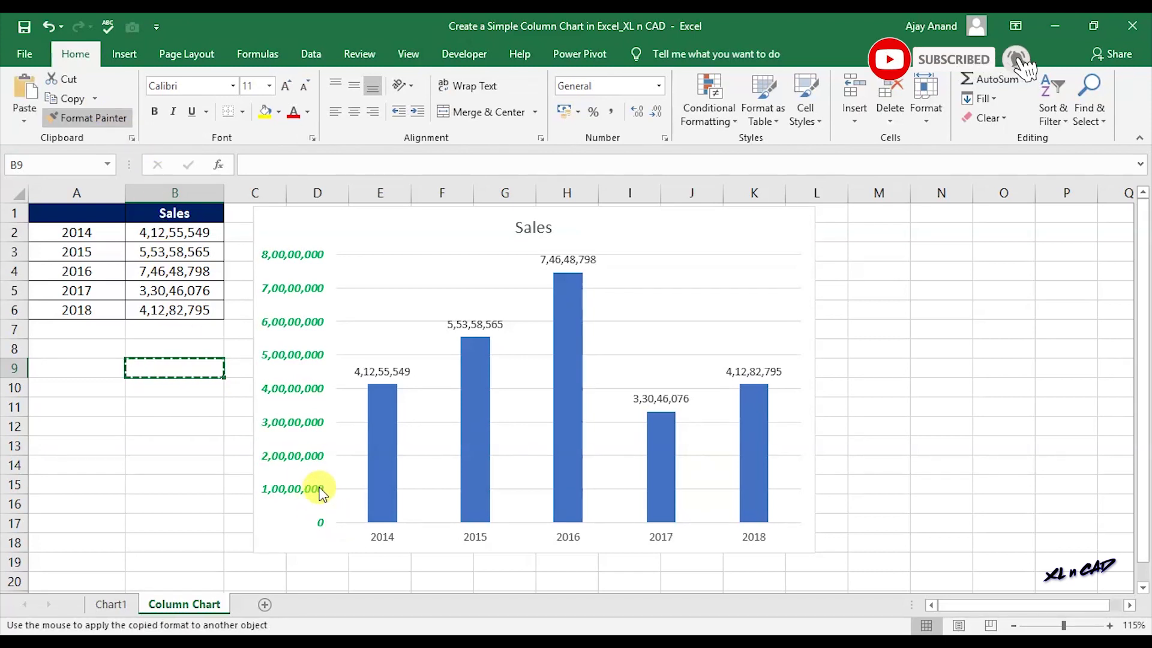
pyautogui.click(317, 487)
pyautogui.click(90, 118)
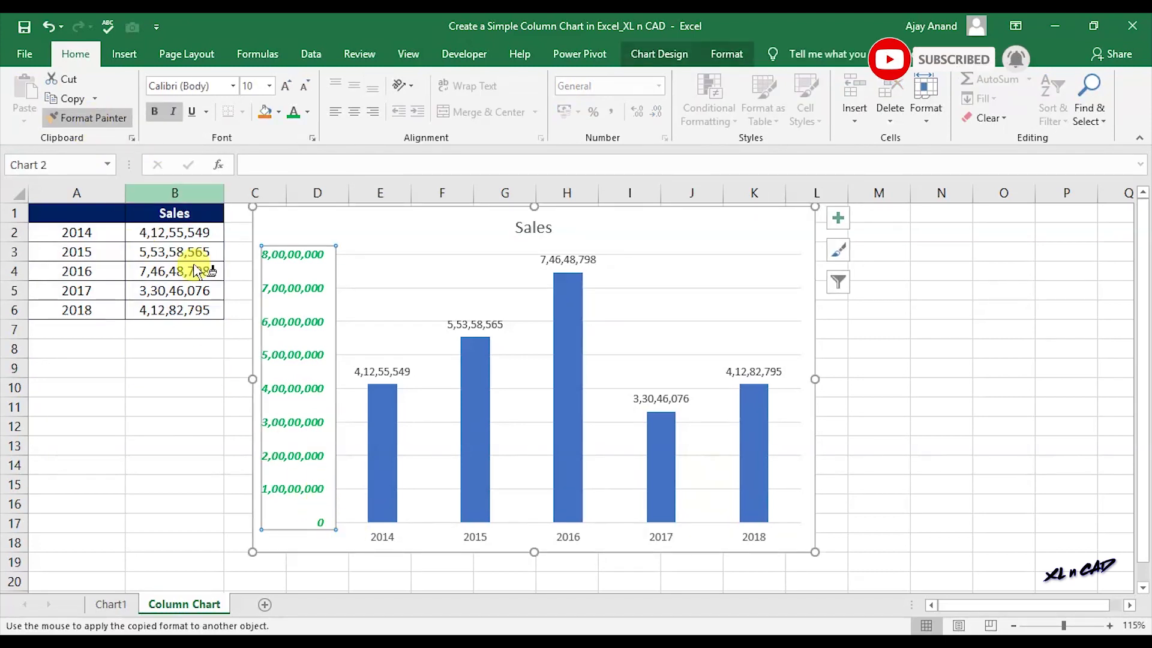
pyautogui.click(472, 540)
pyautogui.click(997, 462)
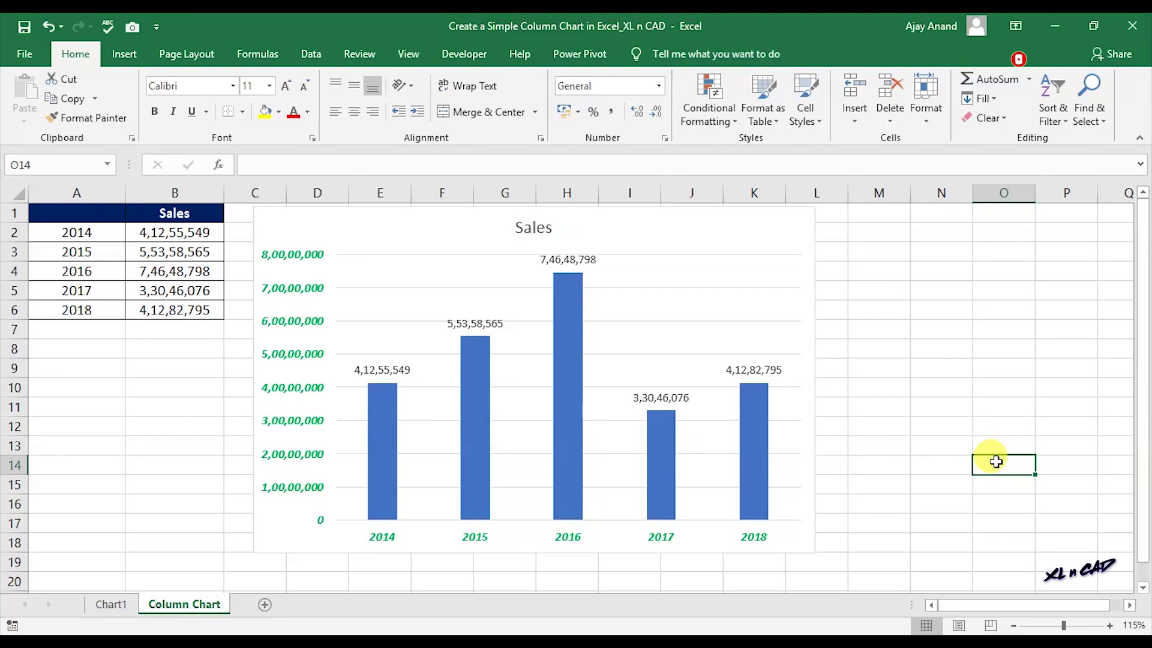
pyautogui.click(667, 327)
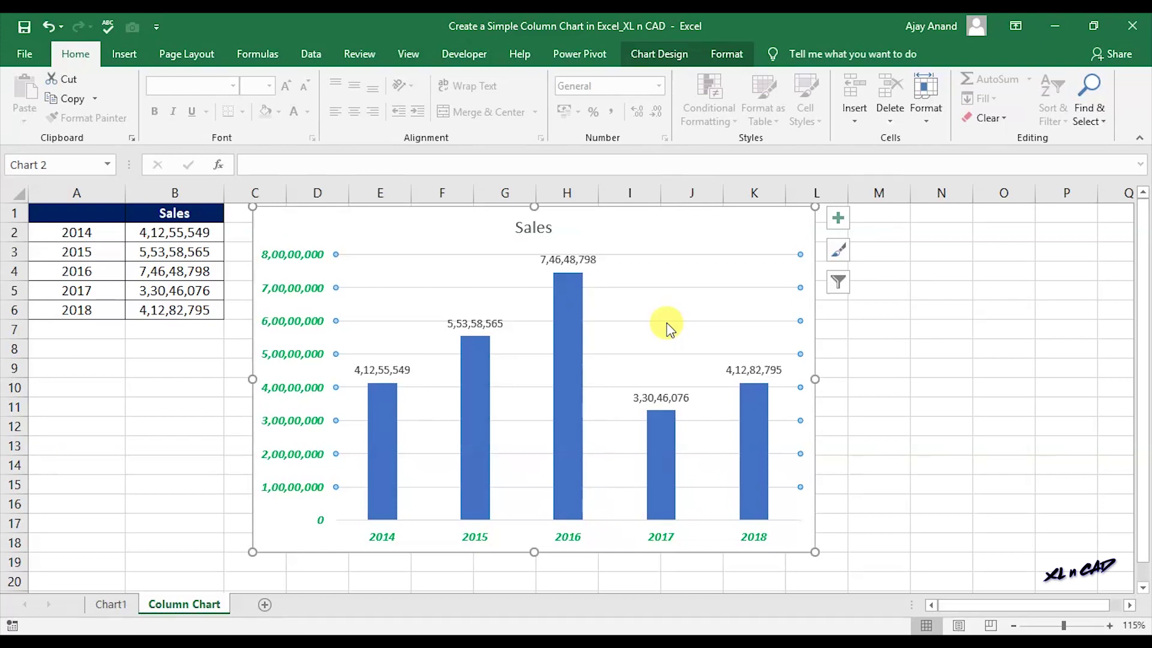
pyautogui.click(913, 385)
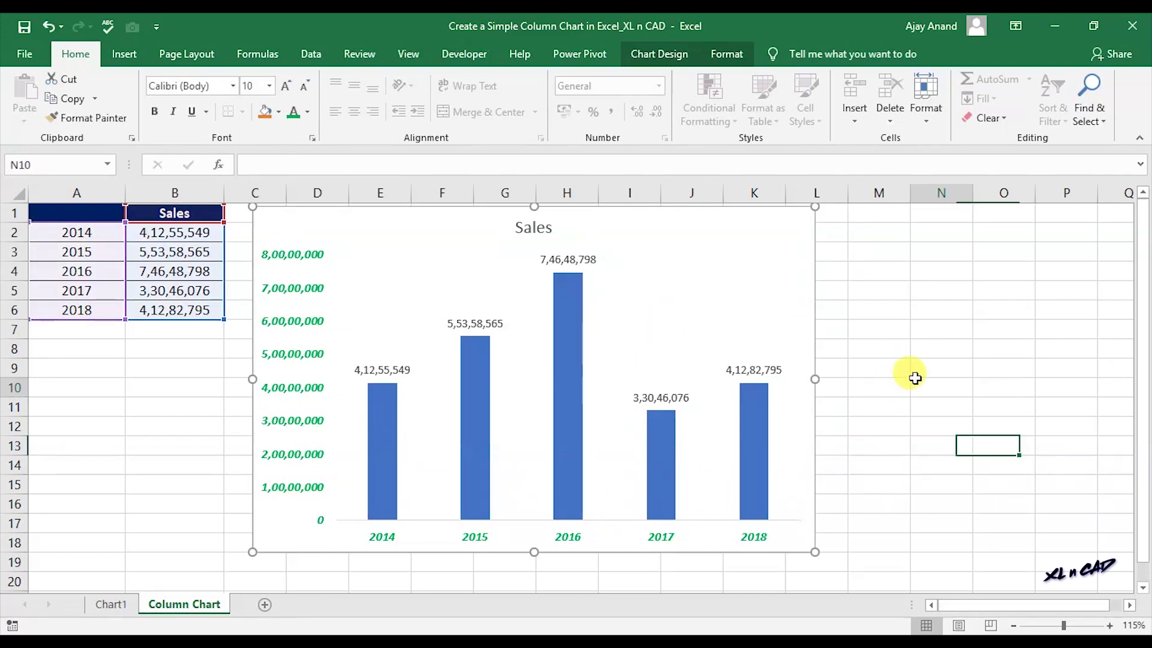
# Give the data labels a red fill with white, bold, italic text.
pyautogui.click(584, 259)
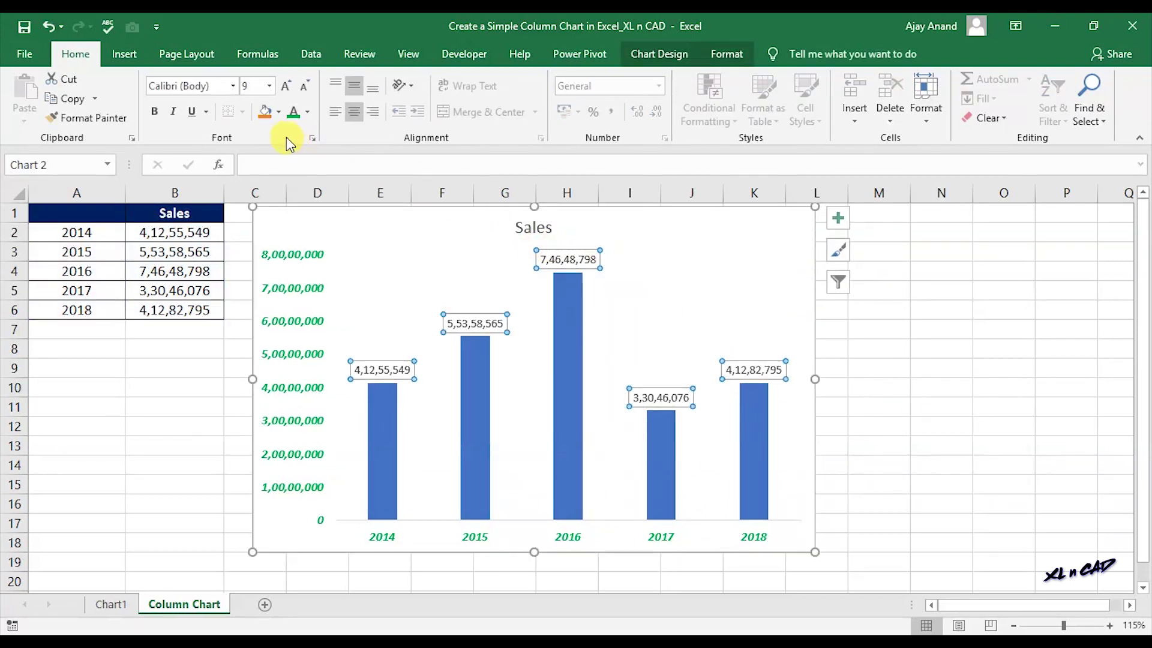
pyautogui.click(280, 116)
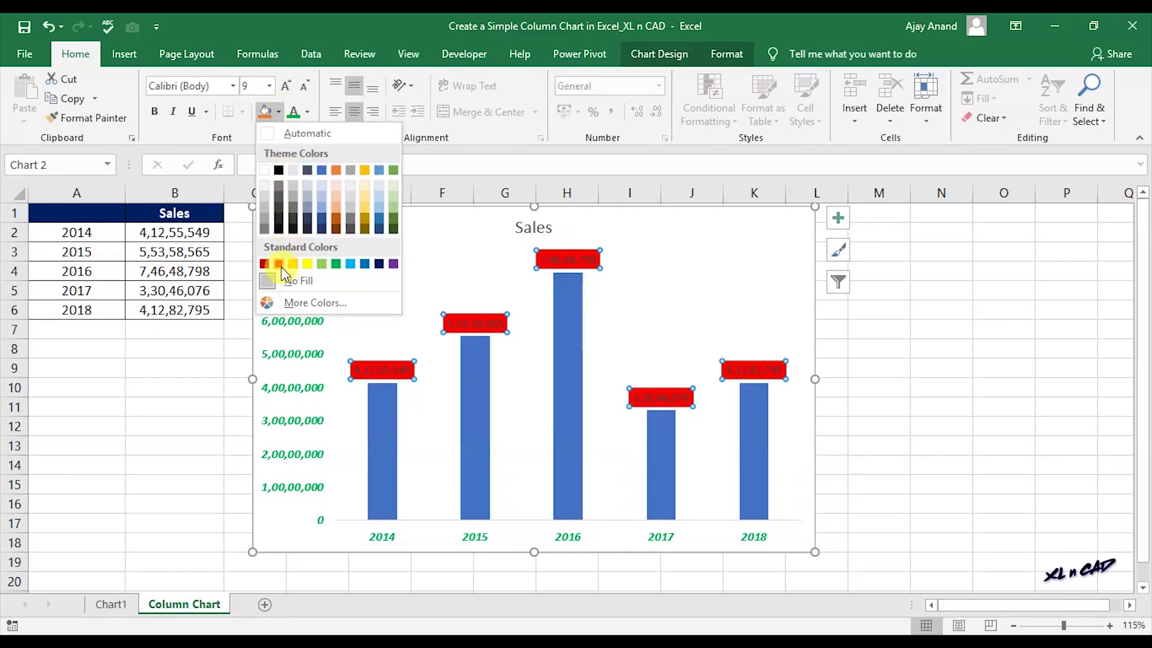
pyautogui.click(281, 266)
pyautogui.click(304, 111)
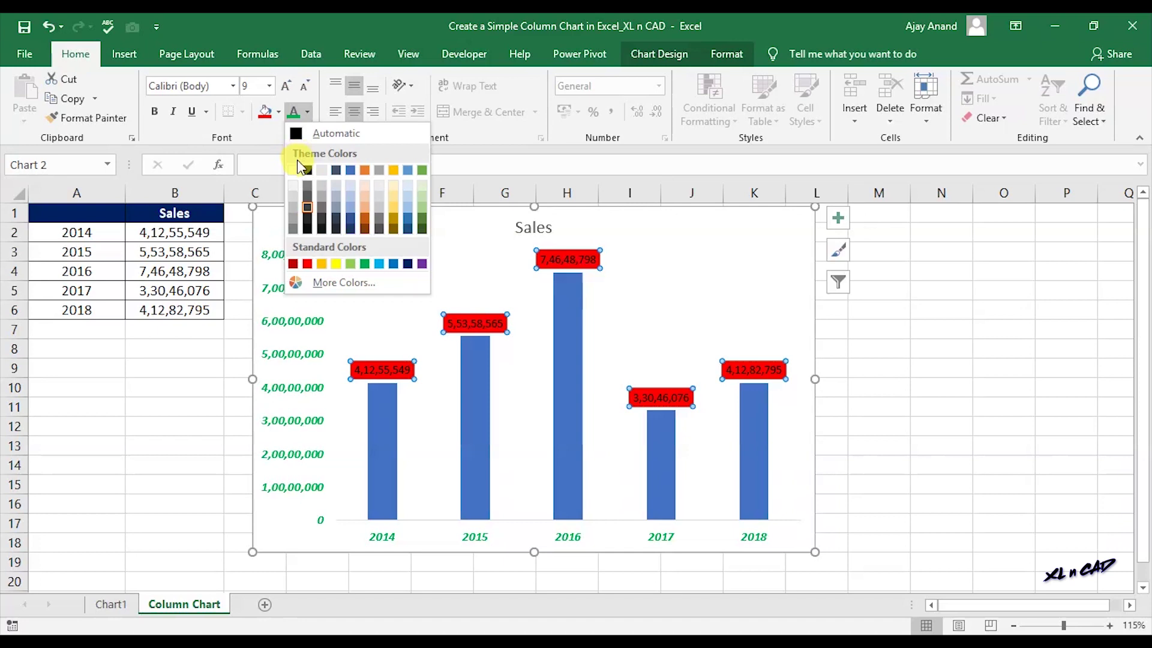
pyautogui.click(296, 171)
pyautogui.click(155, 111)
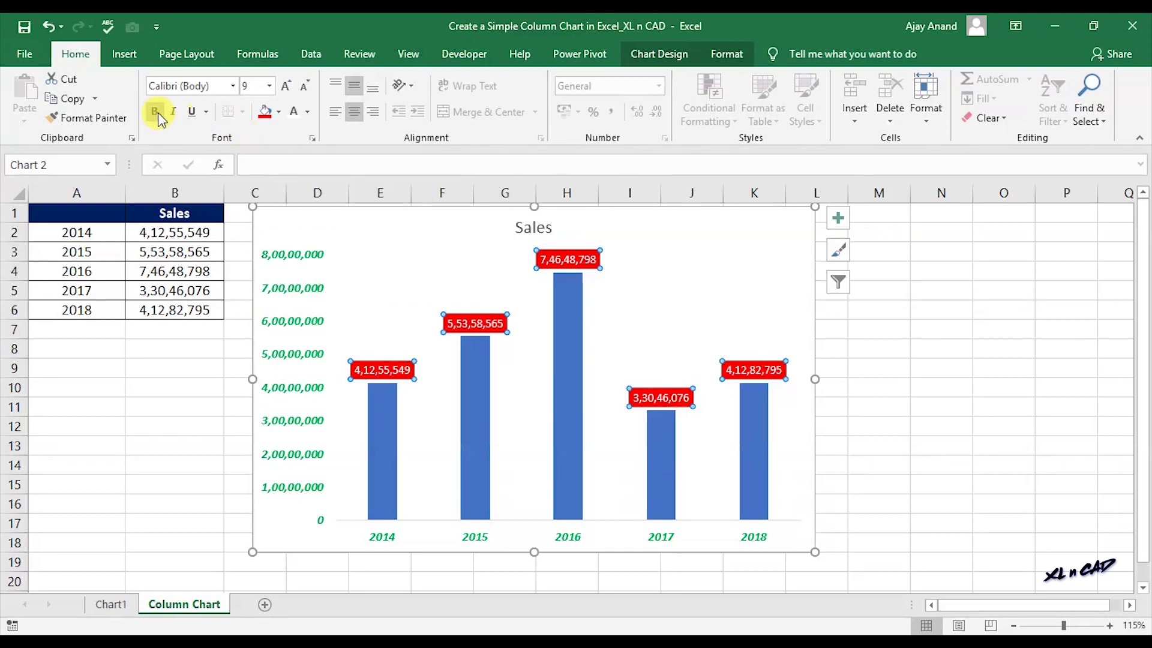
pyautogui.click(923, 347)
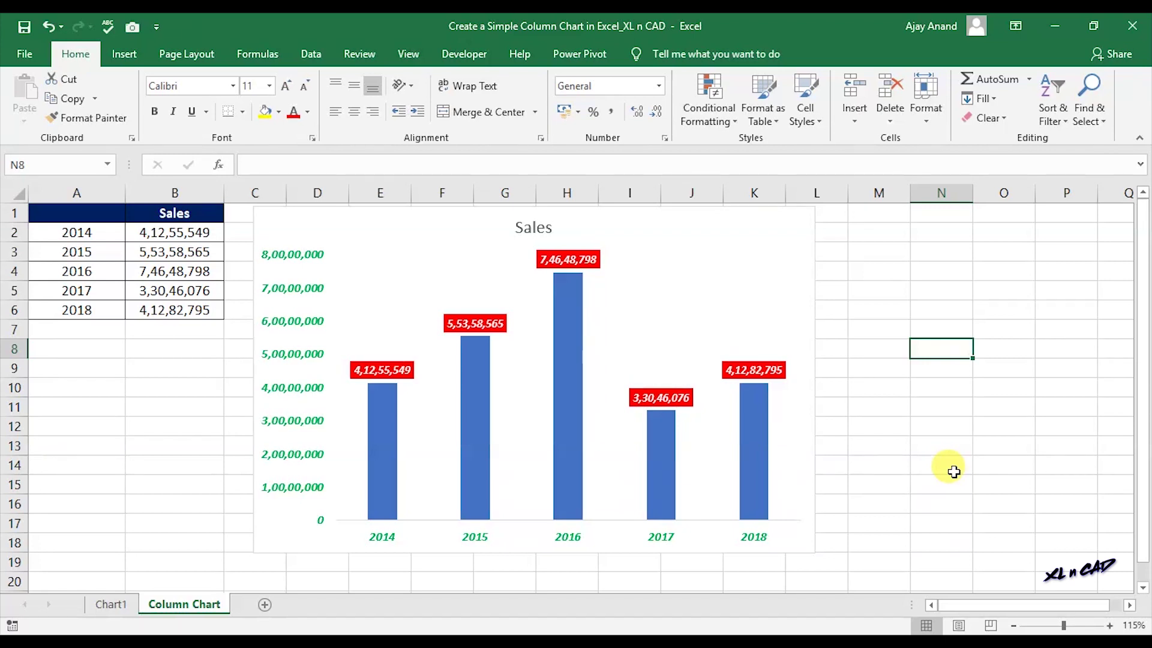
# Apply chart Style 10 to the Sales chart from the Chart Design styles gallery.
pyautogui.click(797, 291)
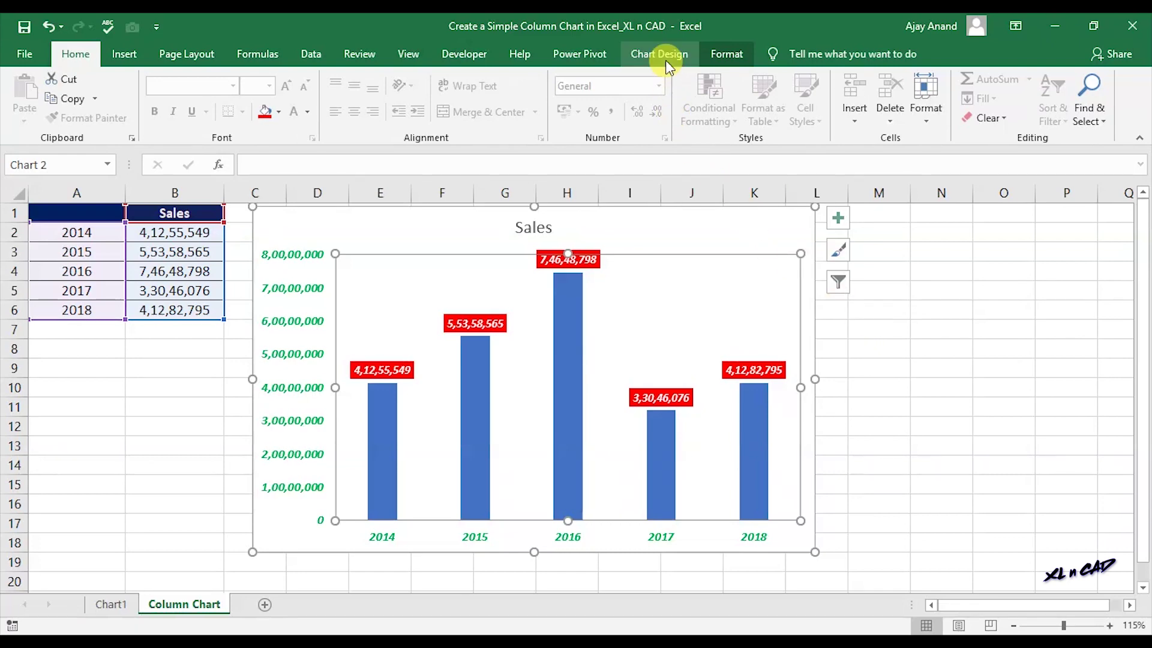
pyautogui.click(663, 55)
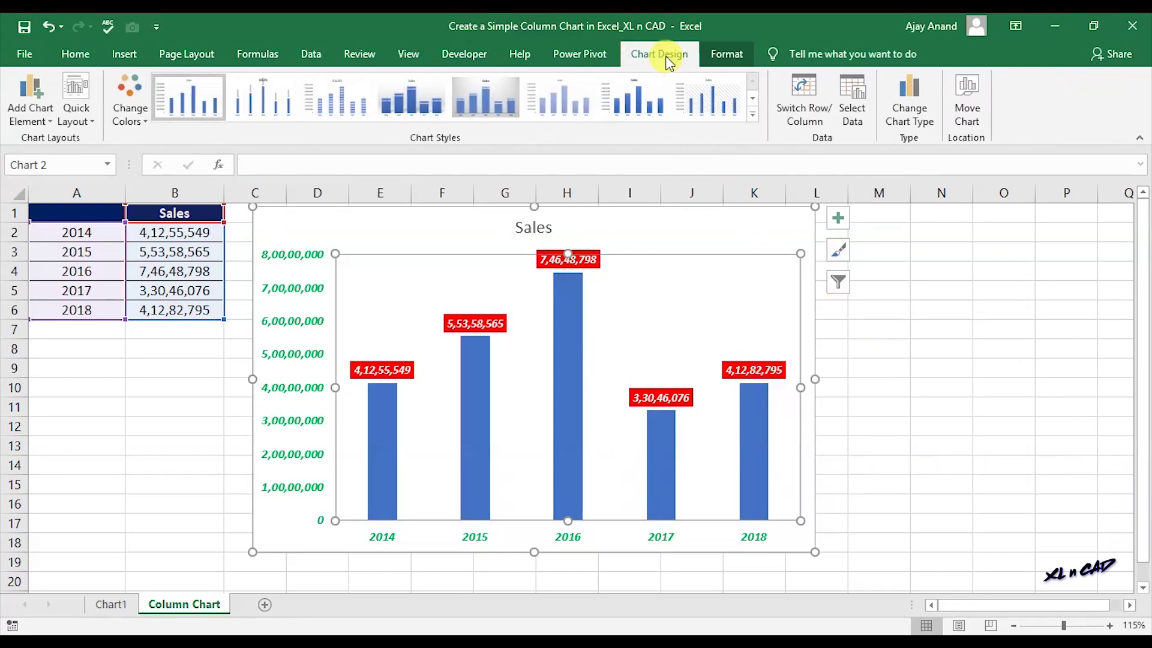
pyautogui.click(752, 115)
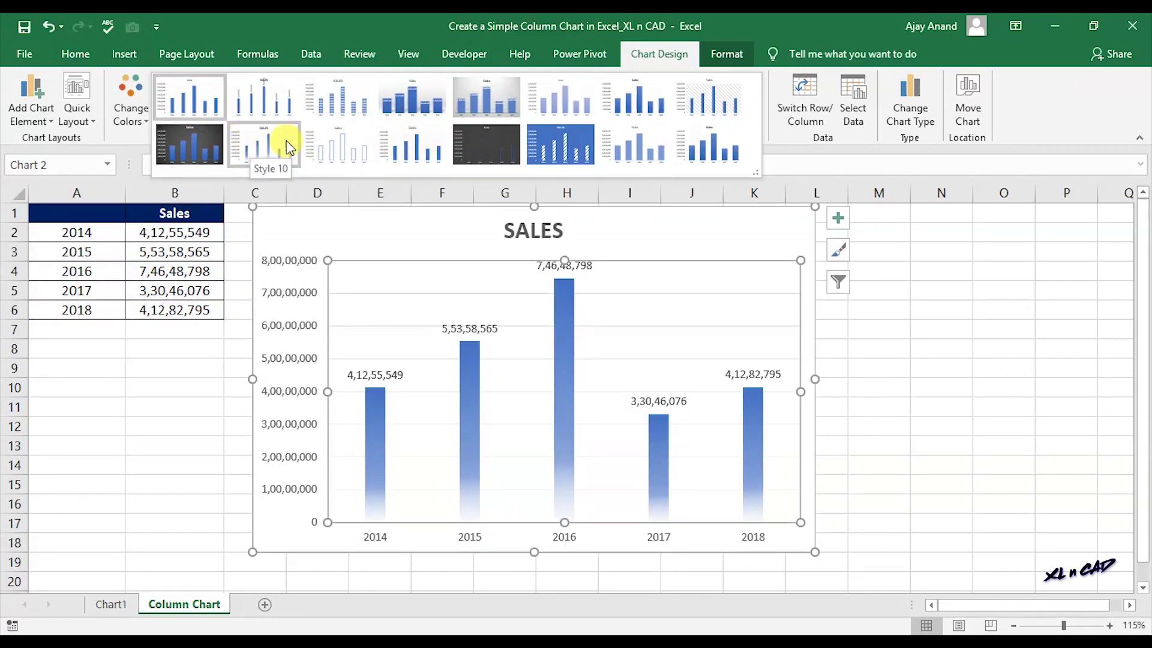
pyautogui.click(290, 146)
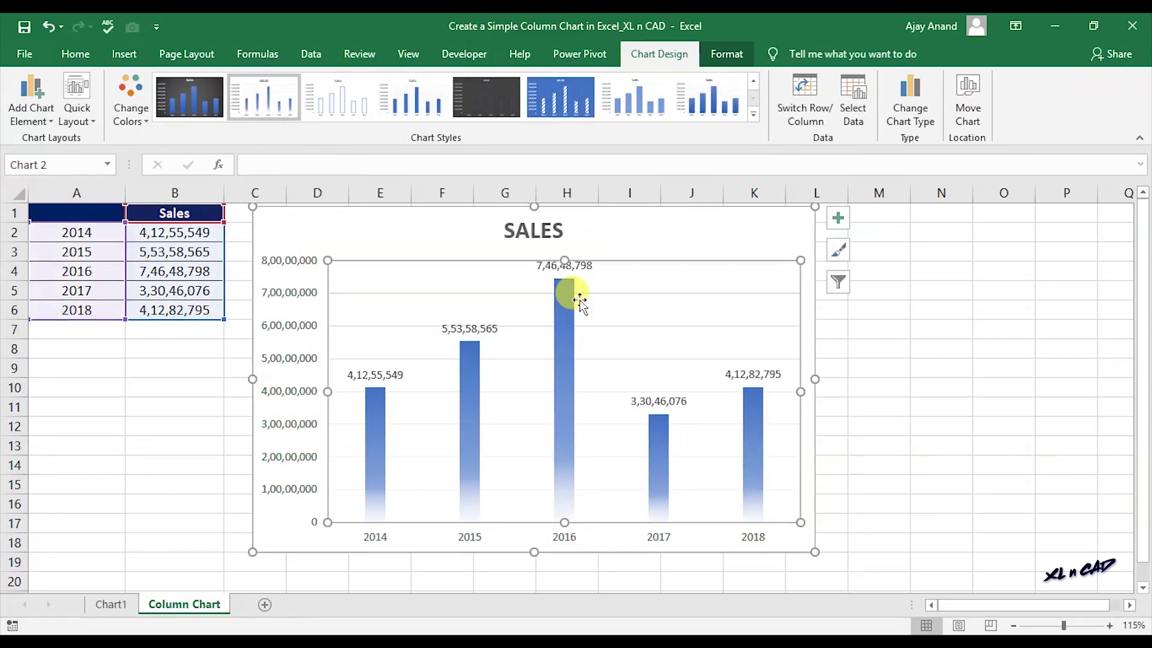
pyautogui.click(1061, 383)
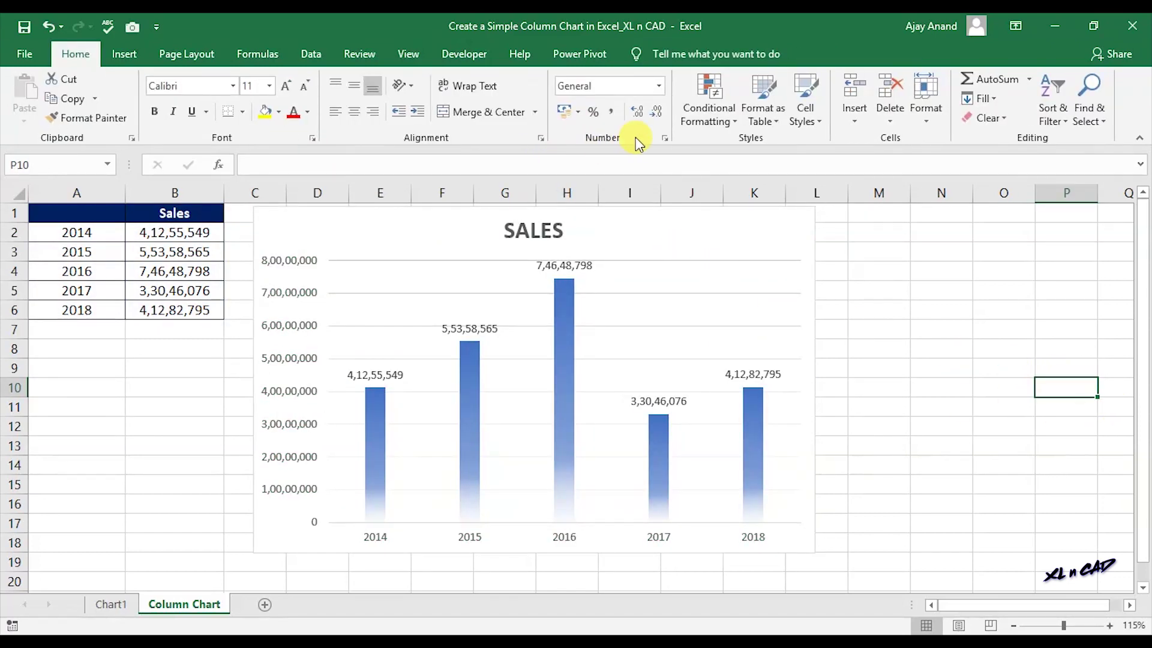
# Switch the chart to the blue-background style with hatched white columns.
pyautogui.click(626, 223)
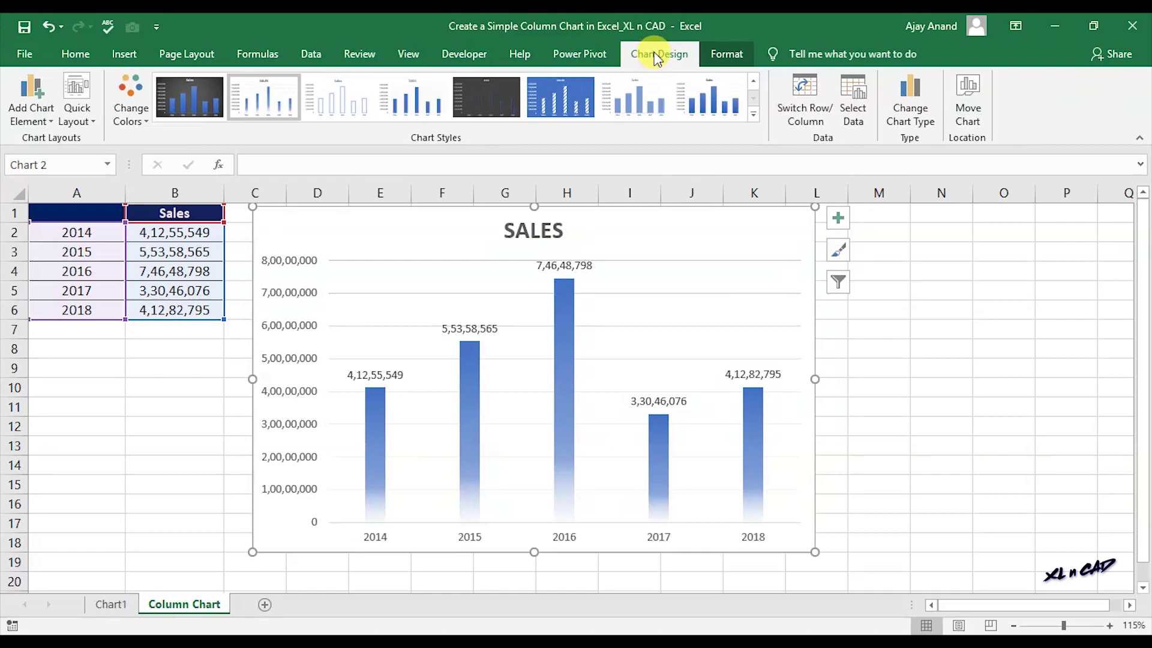
pyautogui.click(560, 96)
pyautogui.click(953, 368)
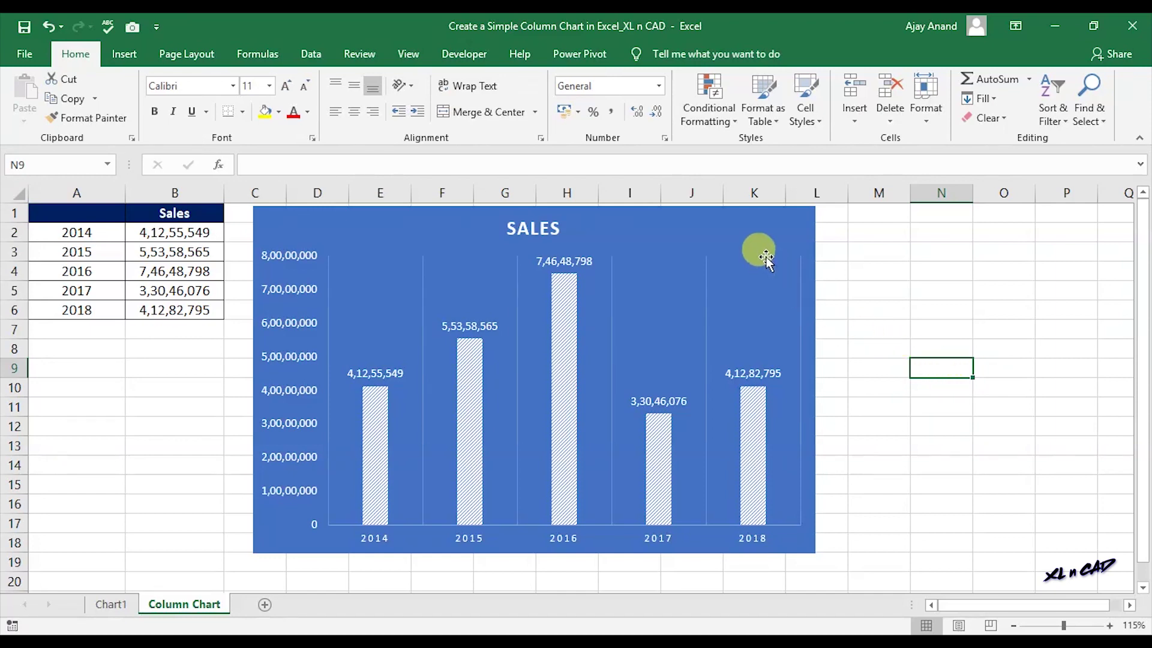
# Change the Sales chart type to Column > 3-D Column and confirm.
pyautogui.click(742, 229)
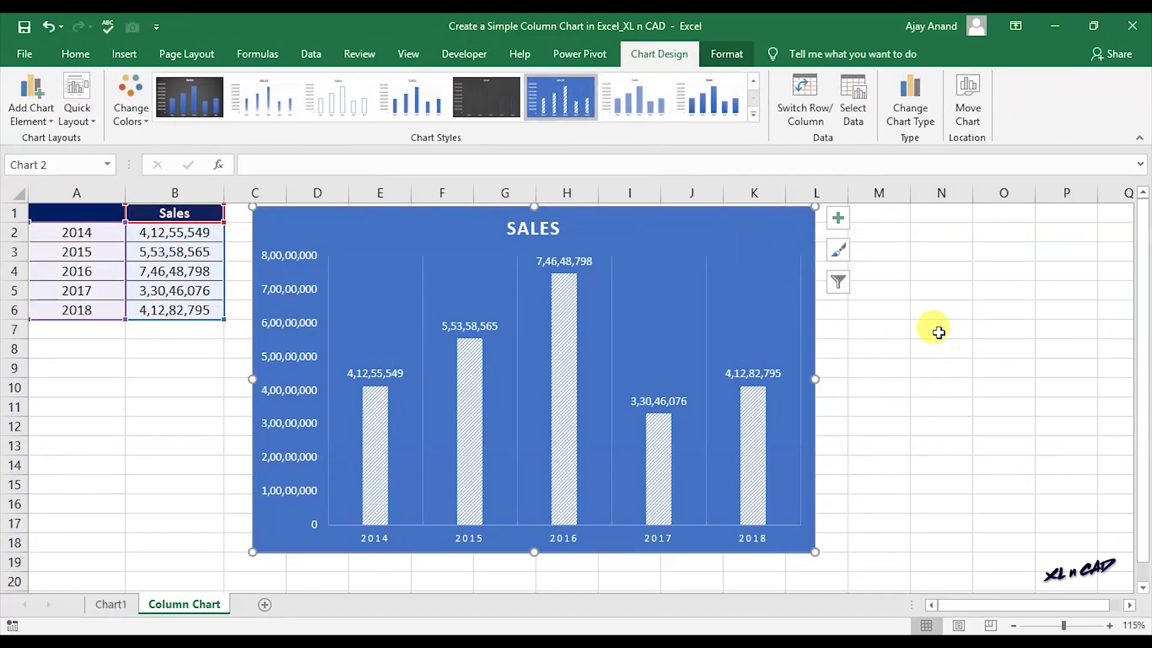
pyautogui.click(928, 125)
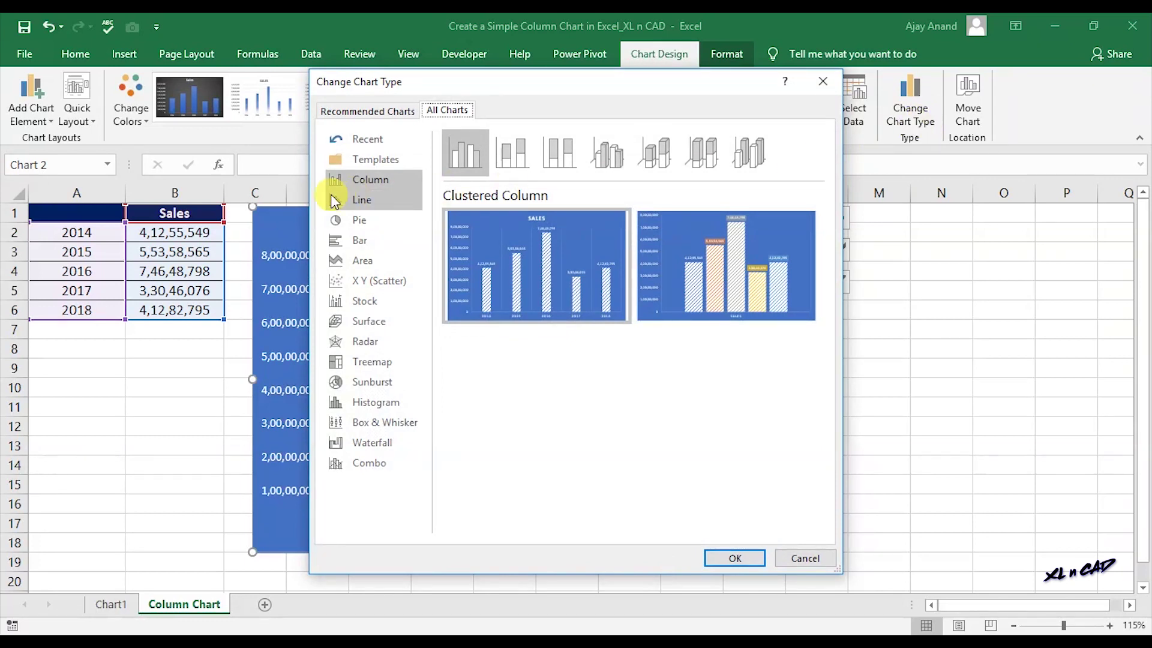
pyautogui.click(759, 148)
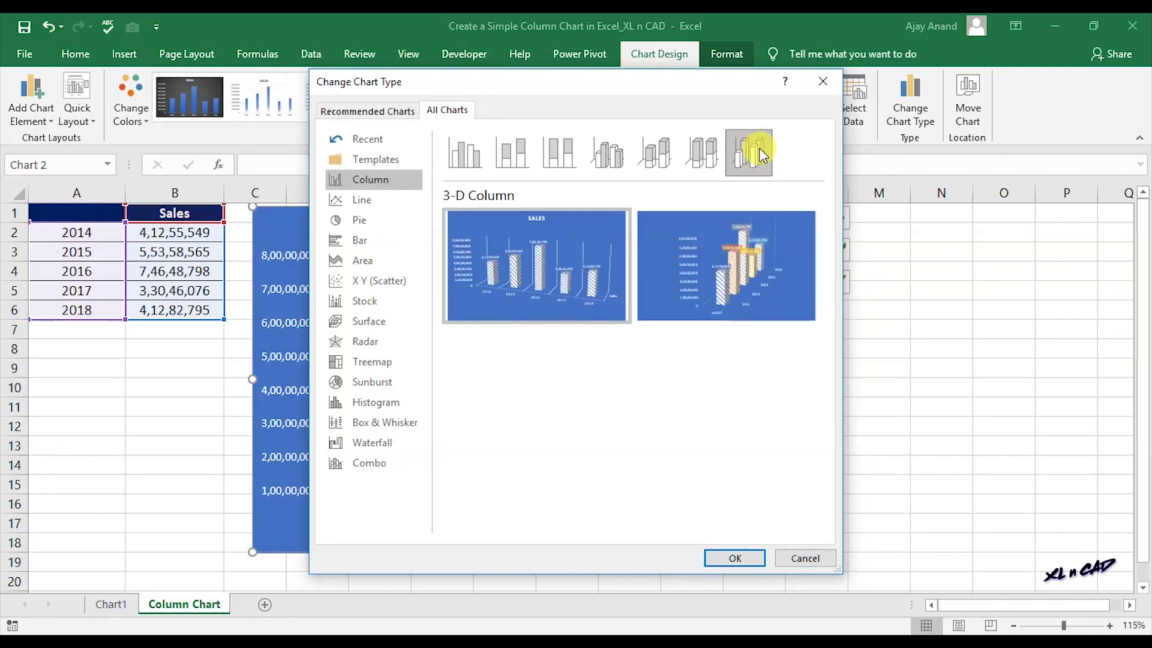
pyautogui.click(731, 558)
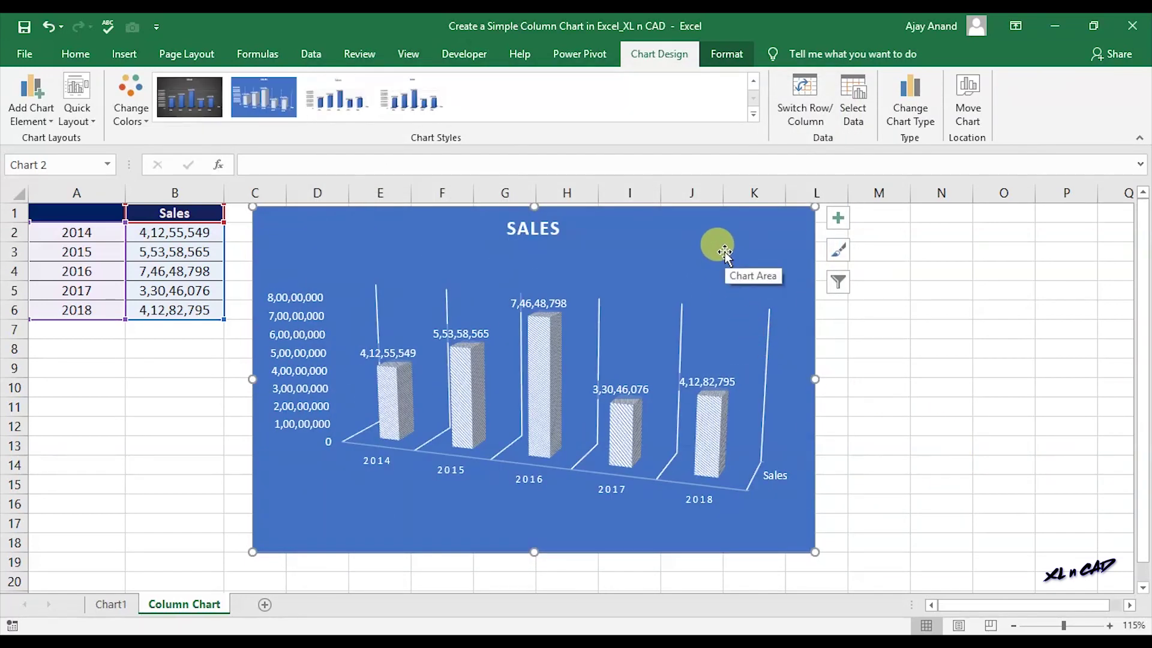
# Try the gradient blue column style, then the plain first chart style.
pyautogui.click(753, 115)
pyautogui.click(711, 114)
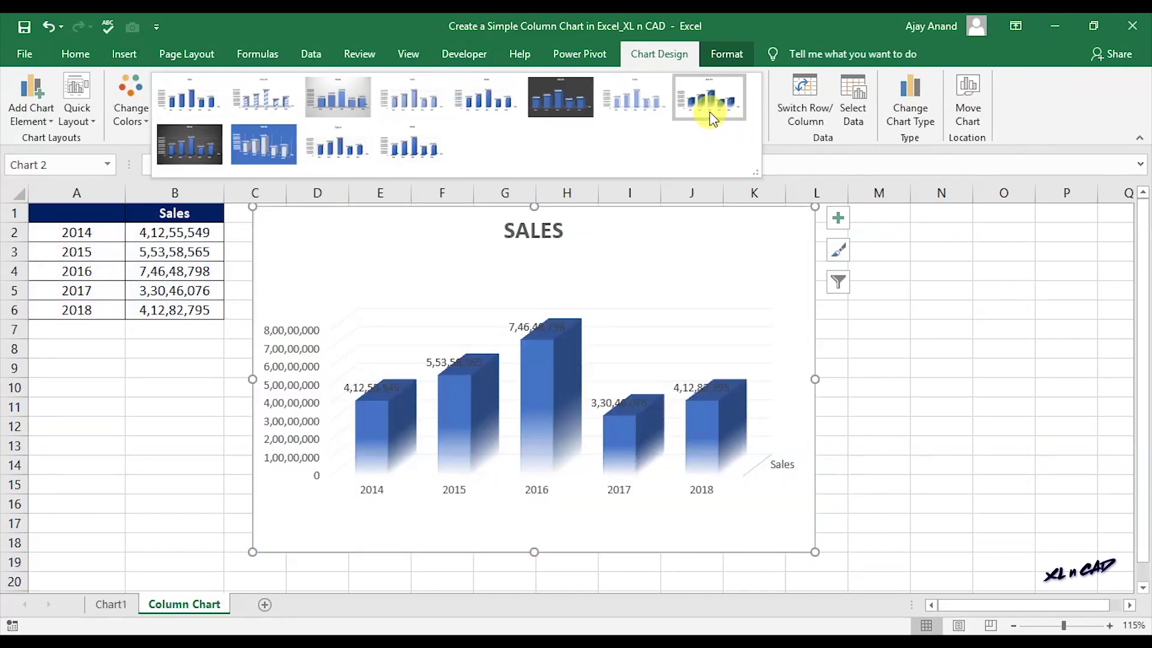
pyautogui.click(748, 115)
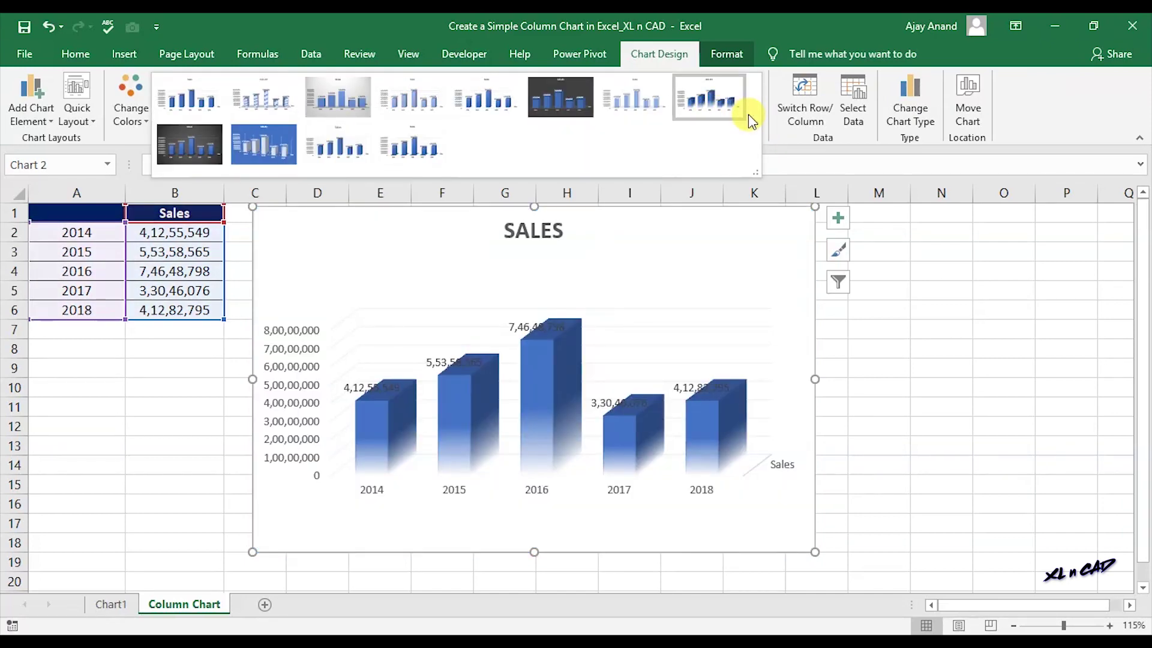
pyautogui.click(218, 98)
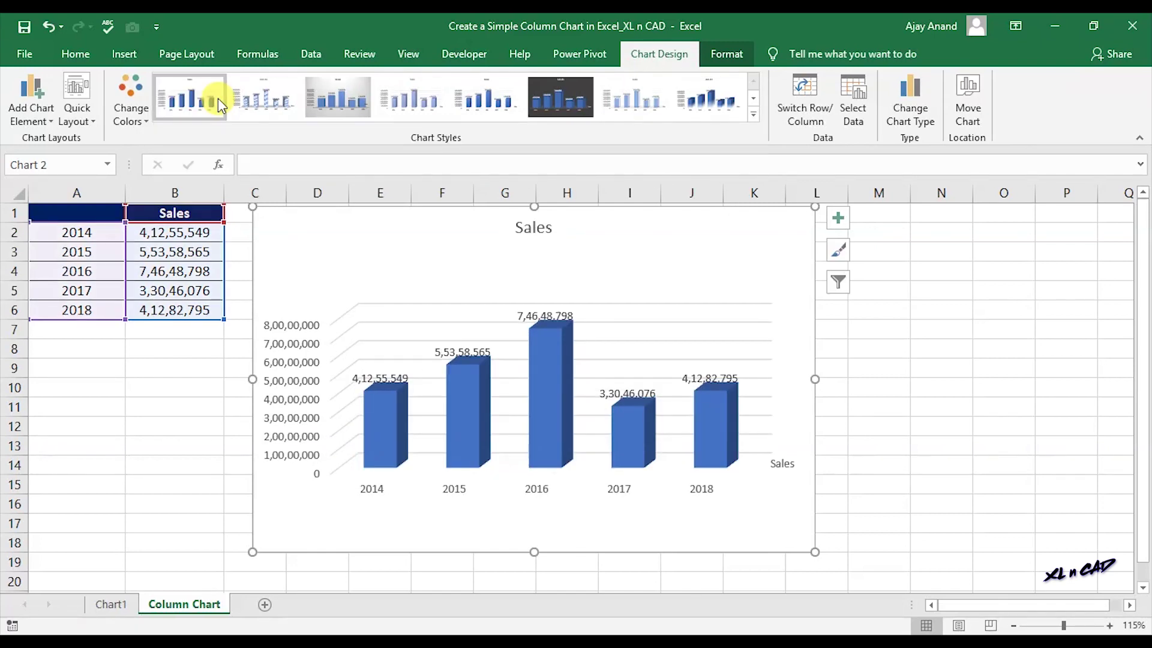
# Try the hatched-column style, then settle on translucent light-blue Style 7.
pyautogui.click(753, 114)
pyautogui.click(274, 101)
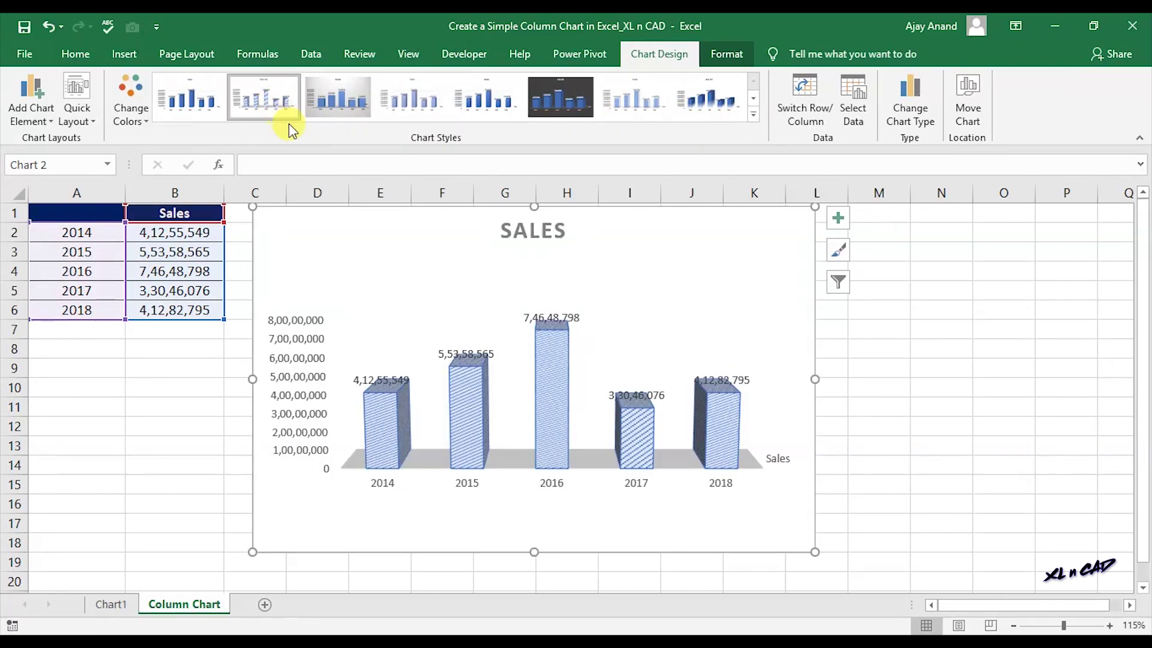
pyautogui.click(754, 114)
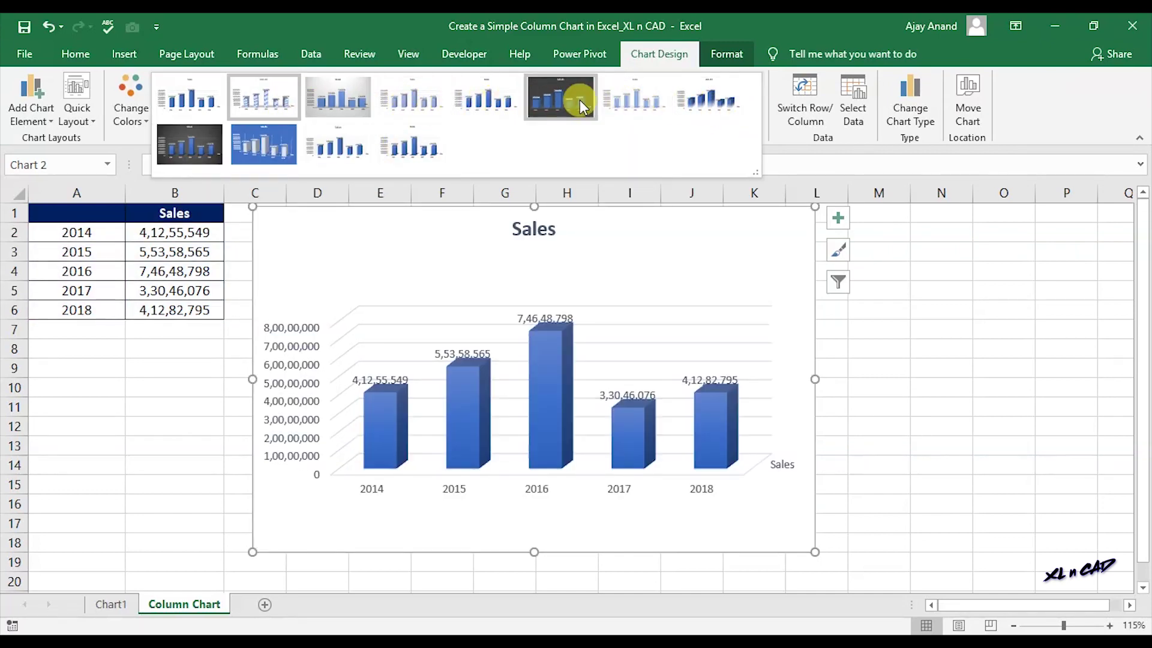
pyautogui.click(630, 103)
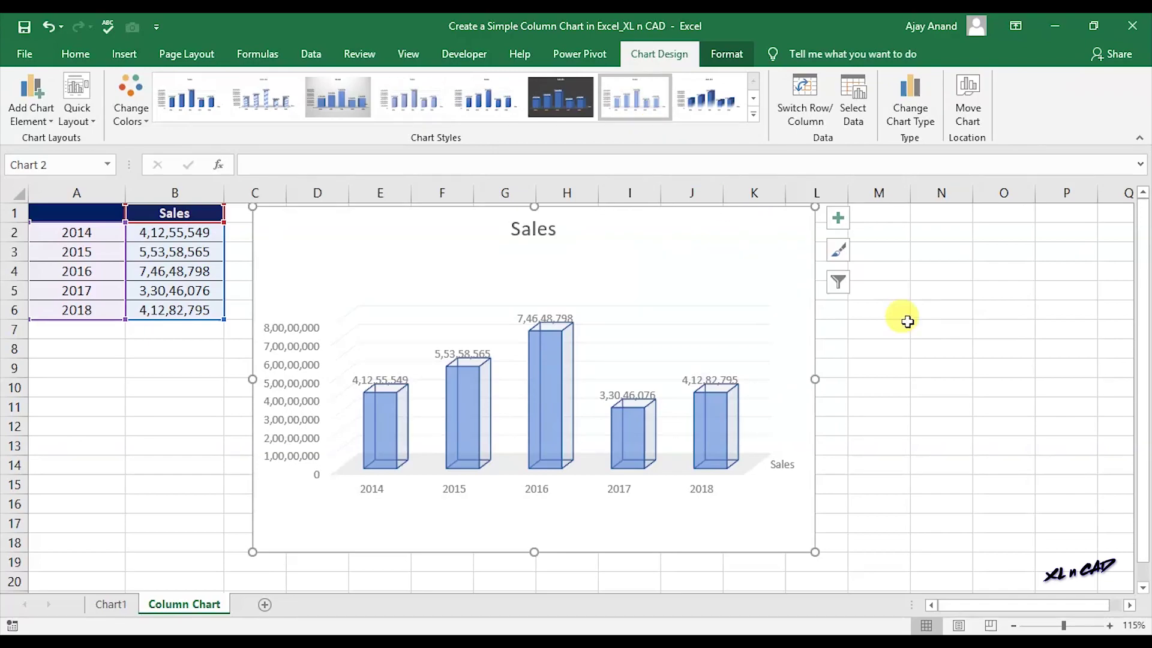